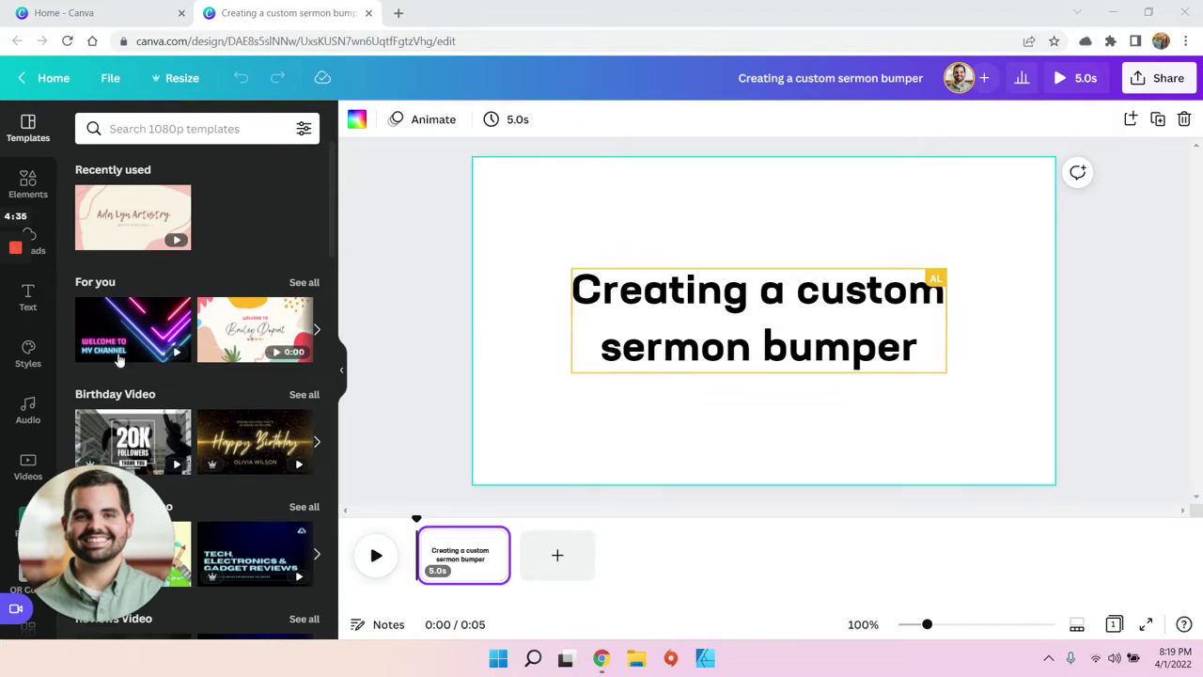
Add the Strength design from All your designs as a new page, then delete that page.
left_click_drag(73, 540, 96, 559)
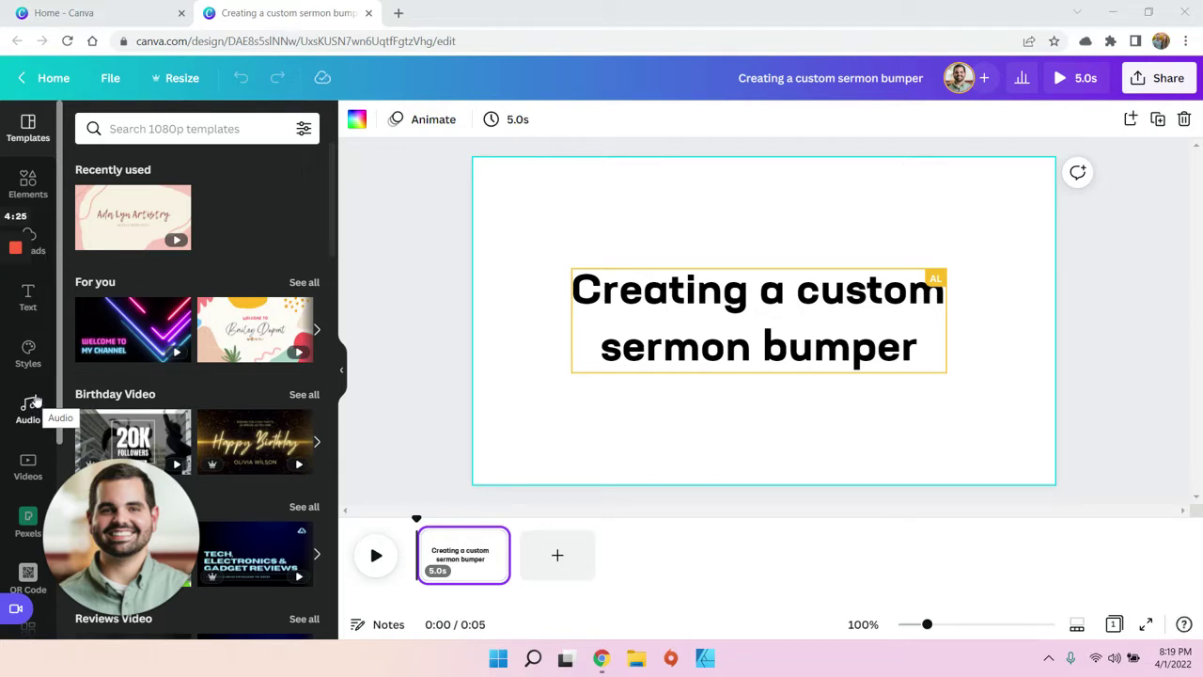
scroll(34, 402, "down", 2)
scroll(28, 413, "down", 1)
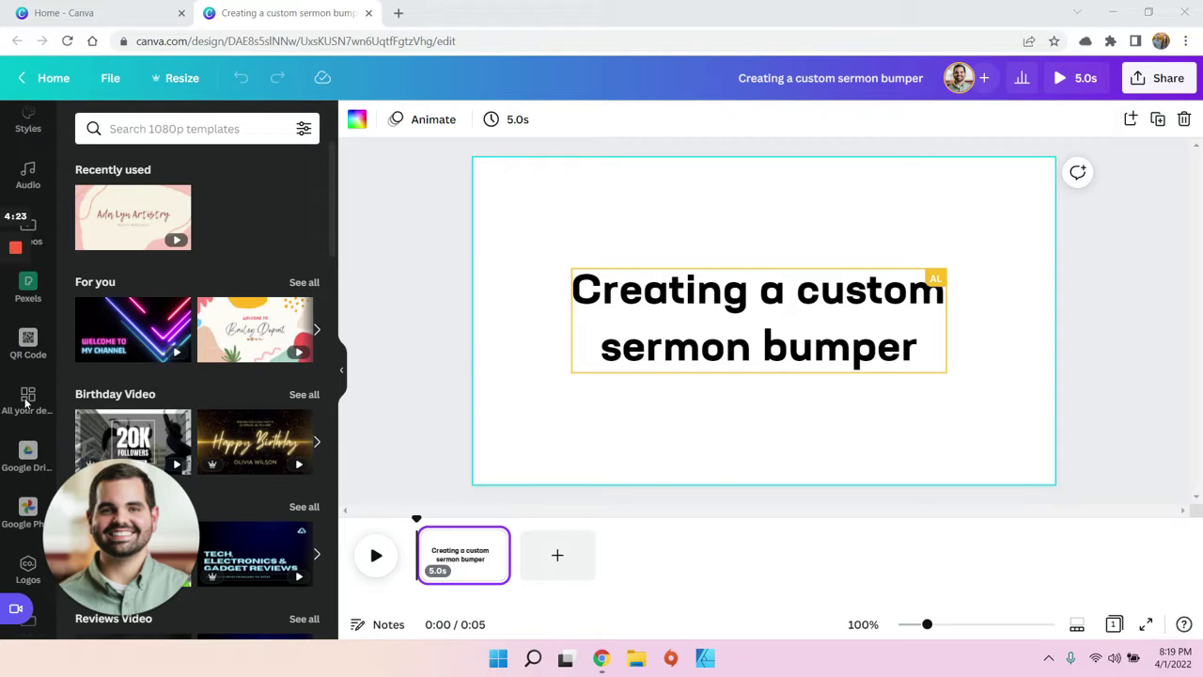
left_click(28, 400)
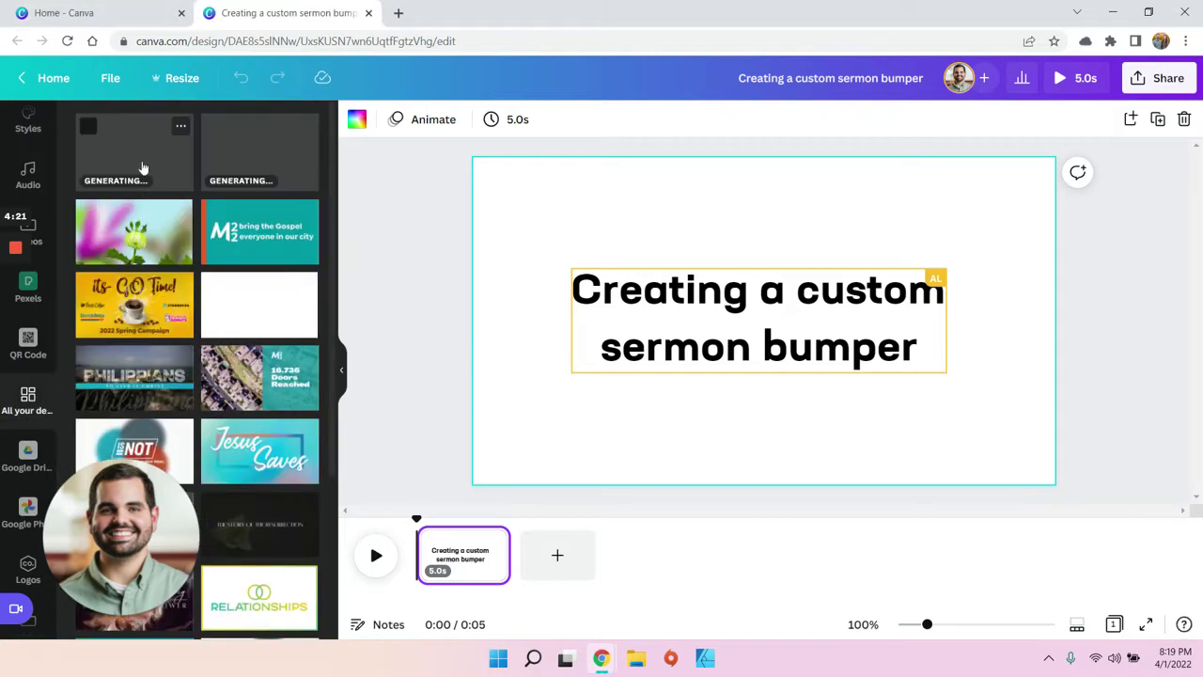
left_click(143, 168)
left_click(672, 391)
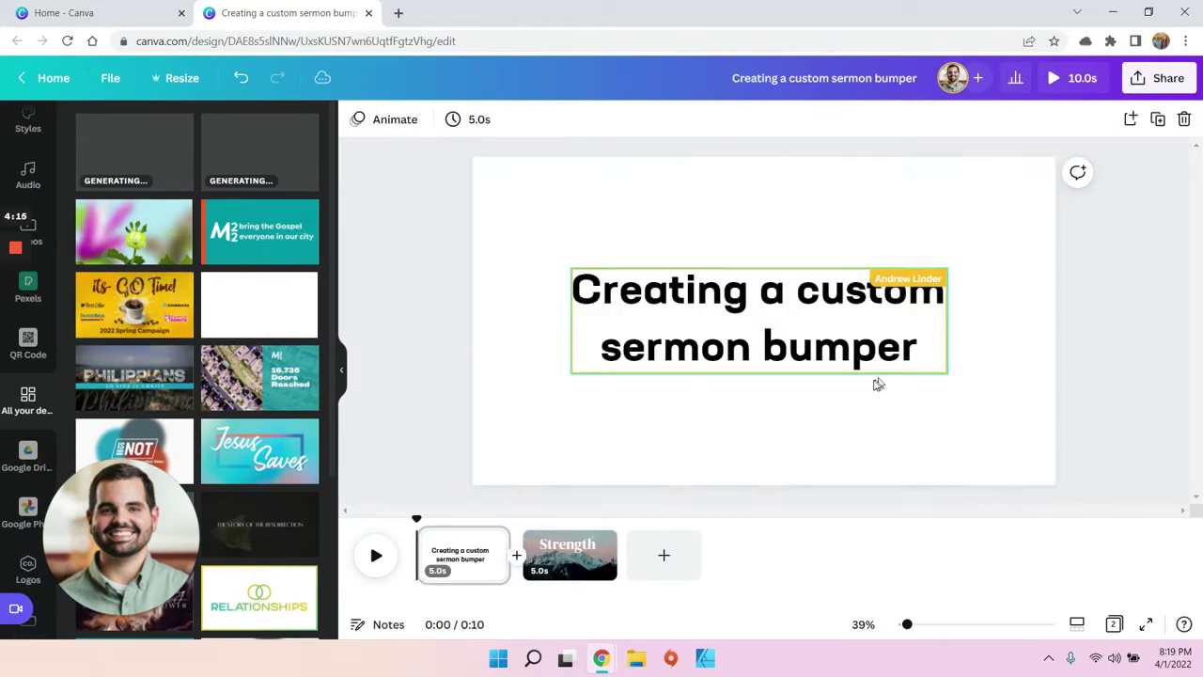
left_click(599, 543)
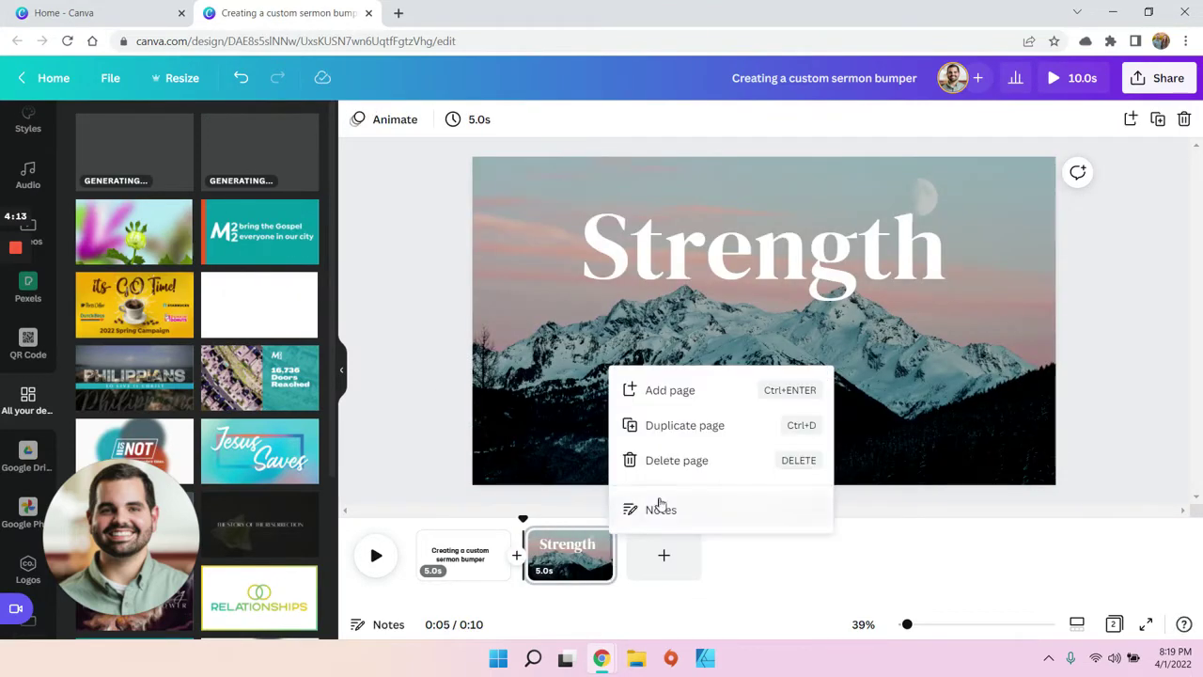
left_click(686, 462)
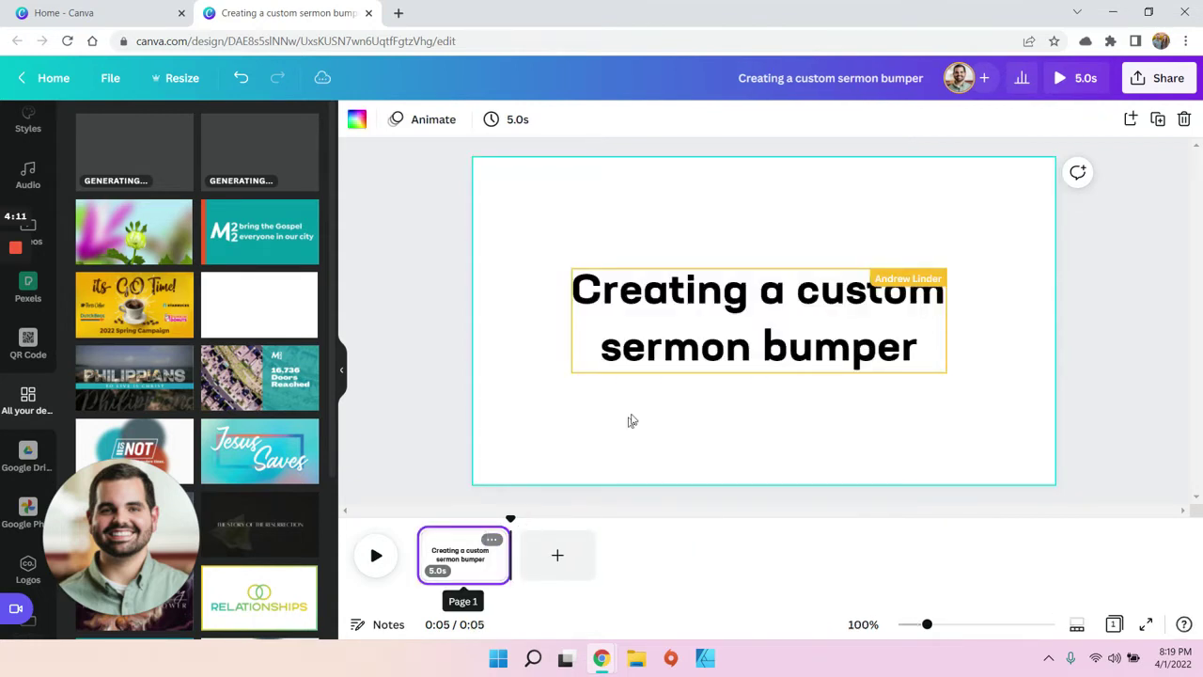
Delete the title text and undo the re-applied Strength design, leaving a blank page.
left_click(752, 362)
key("Delete")
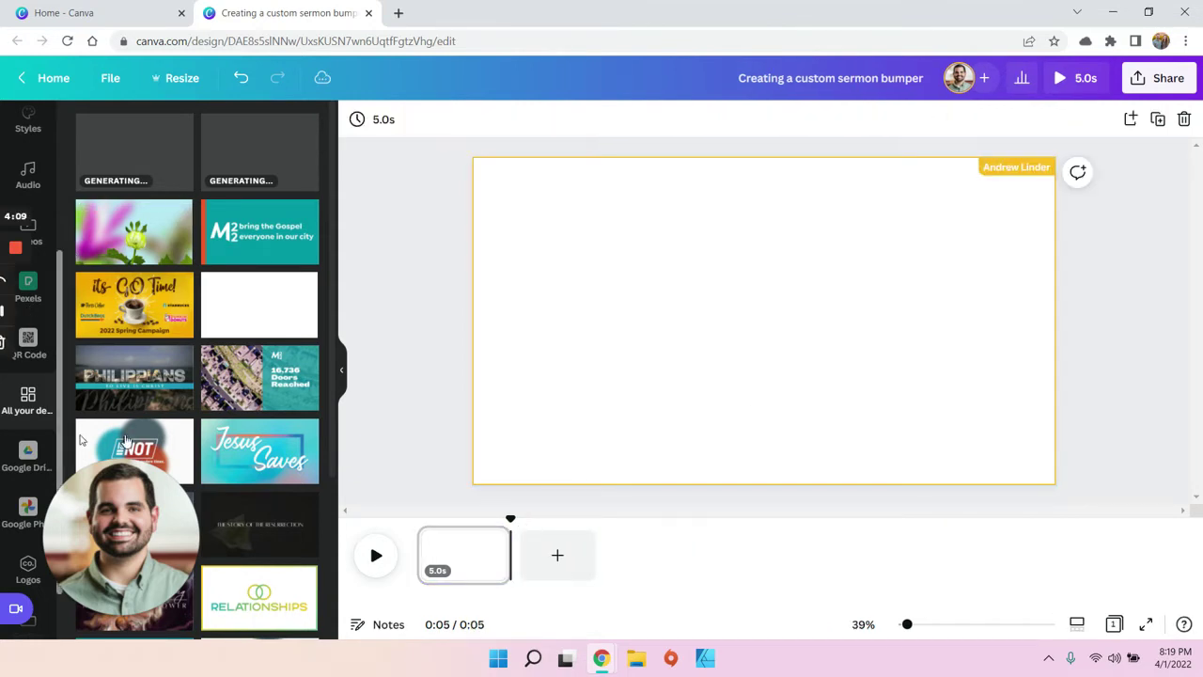
left_click(275, 162)
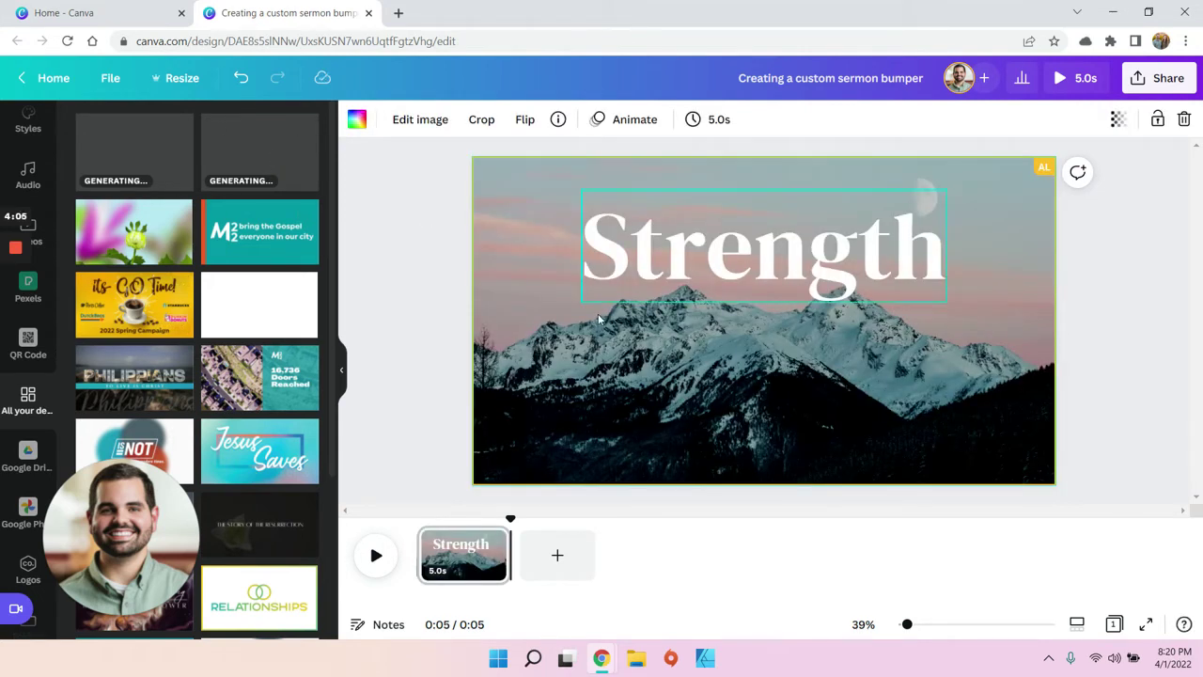
key("ctrl+z")
scroll(38, 310, "up", 3)
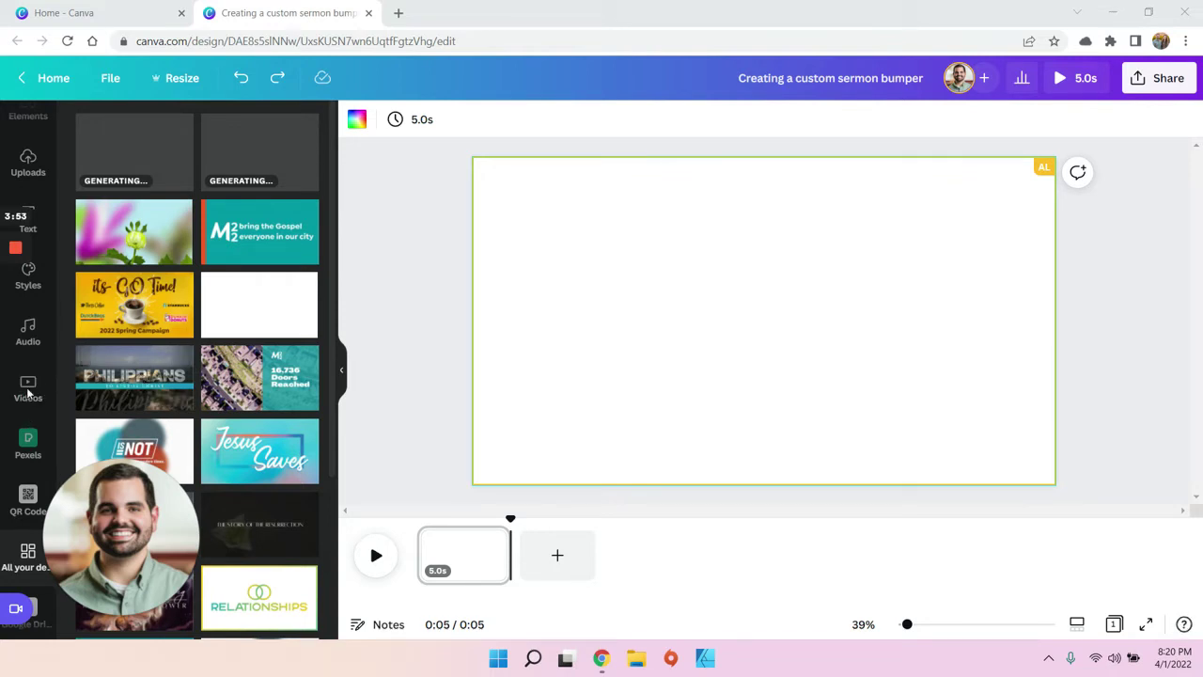
Search stock videos for 'mountain' and fill the page with the river clip.
scroll(32, 395, "down", 3)
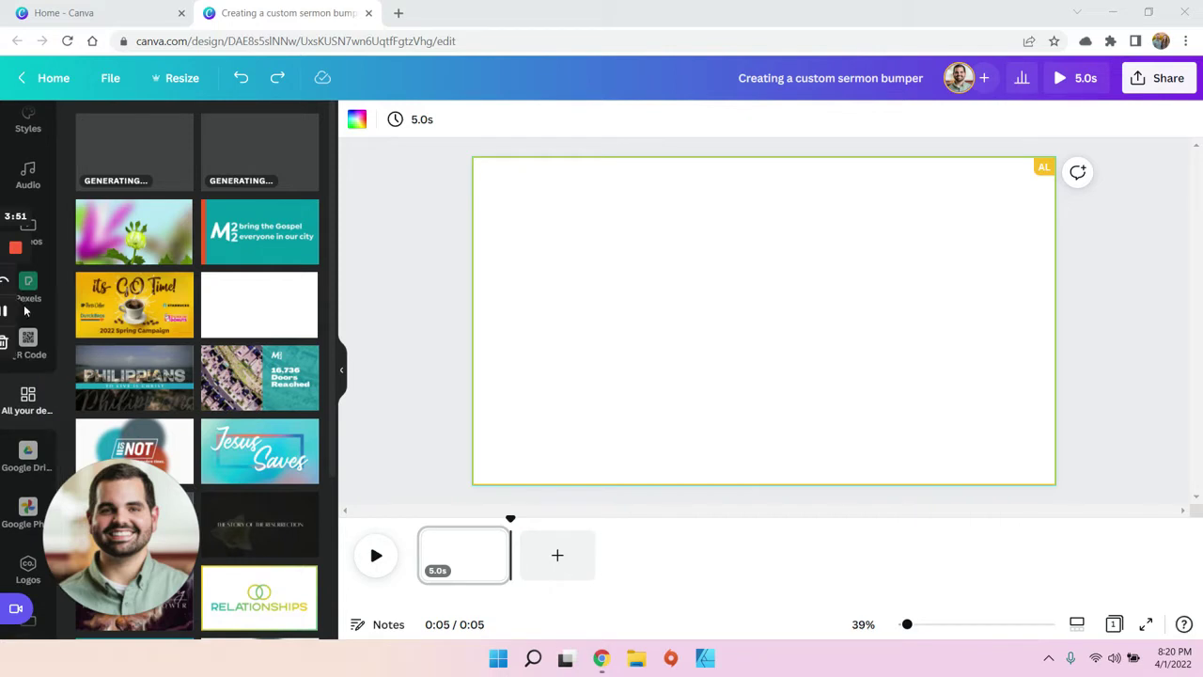
left_click(38, 244)
type("mou")
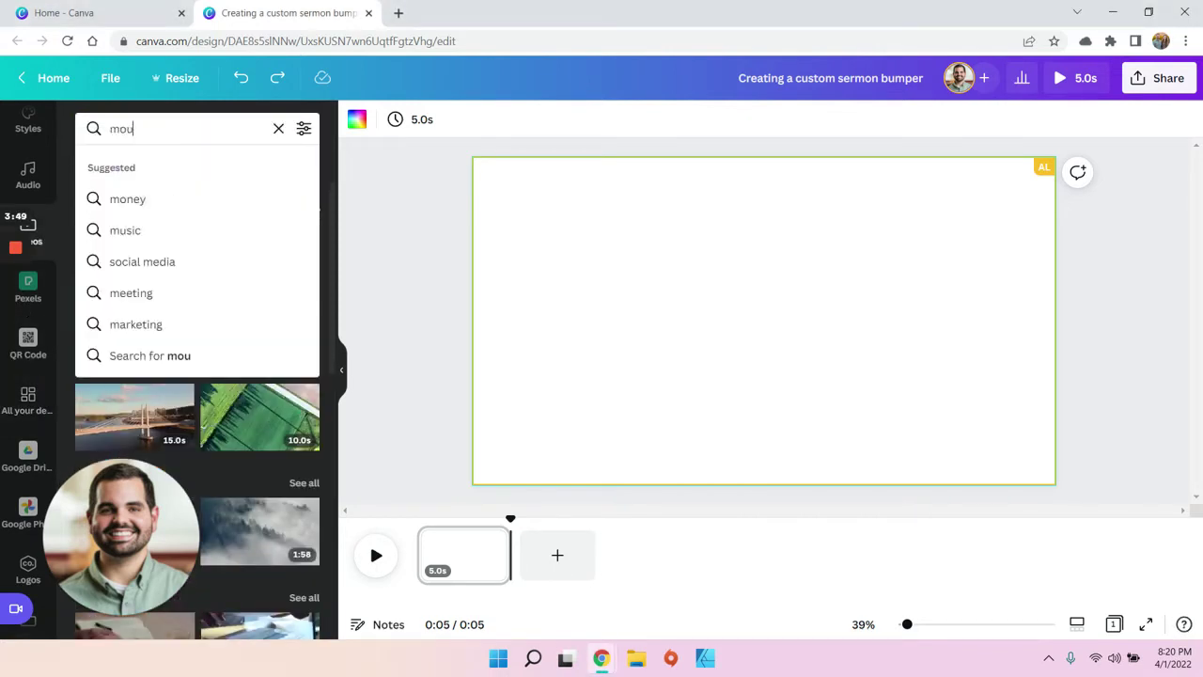
type("ntain")
key("Return")
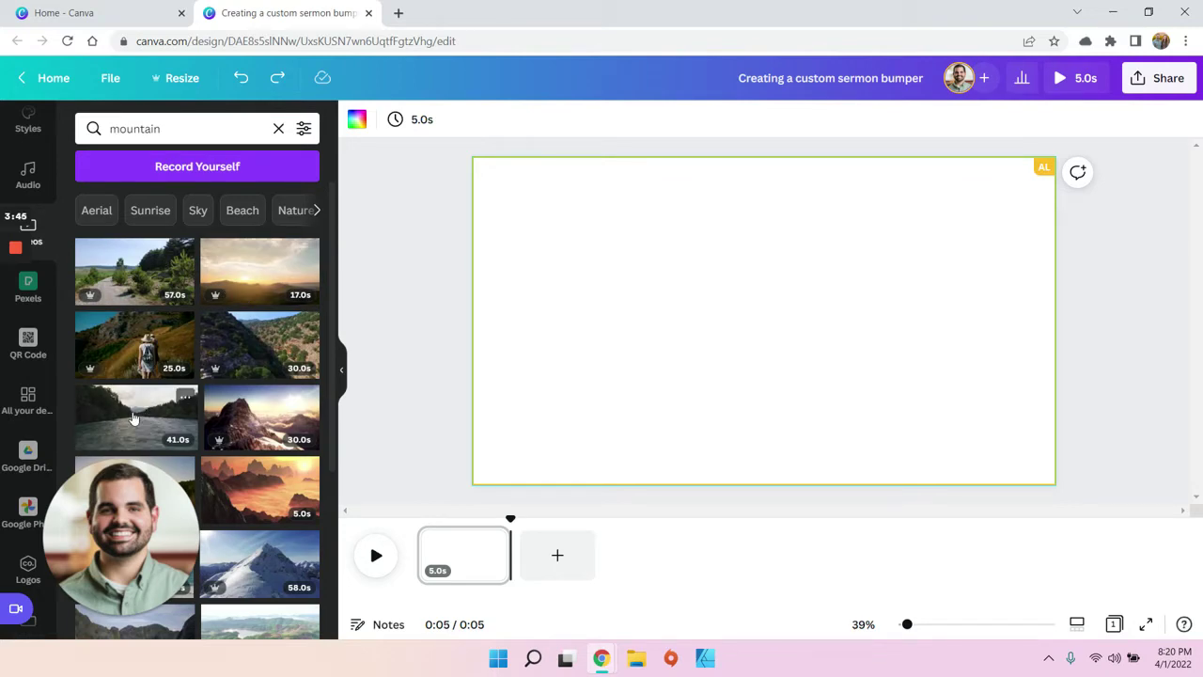
left_click_drag(146, 408, 505, 363)
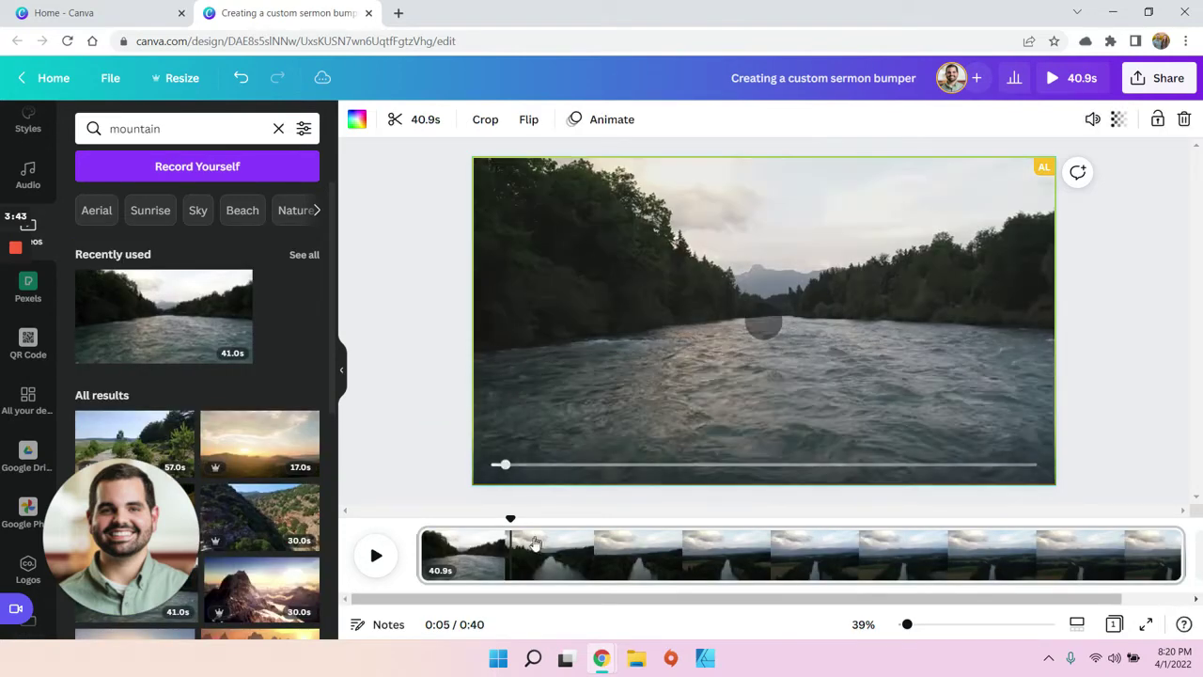
Trim the river clip to 7 seconds.
left_click(442, 559)
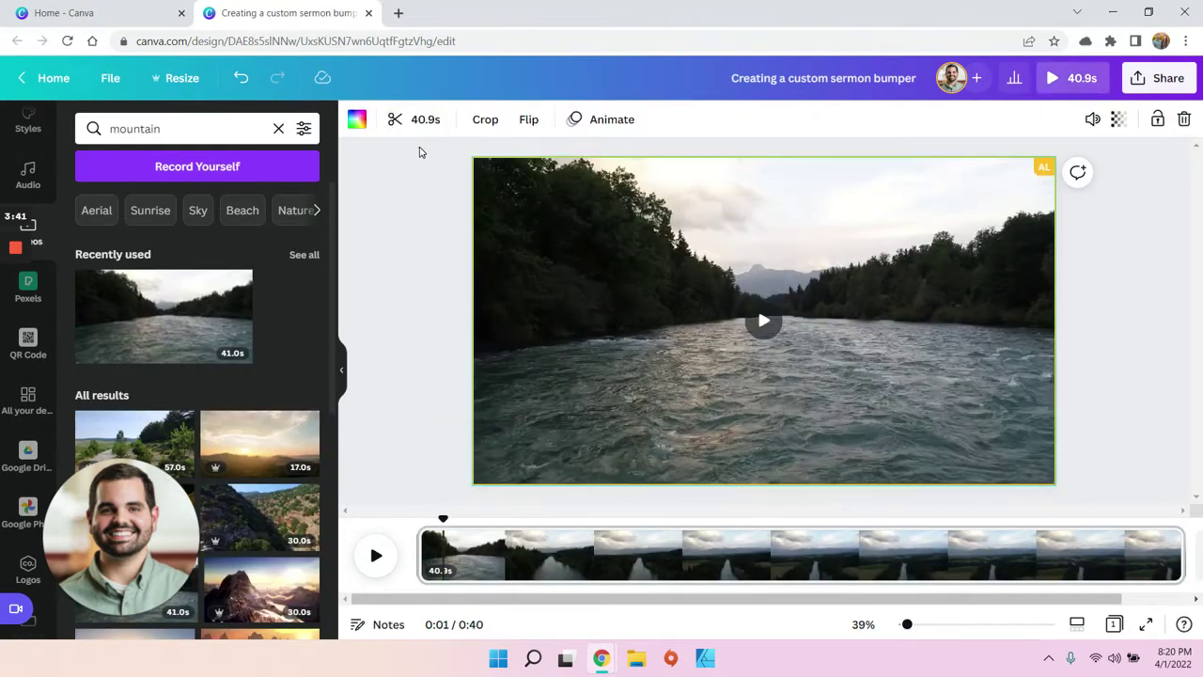
left_click(395, 119)
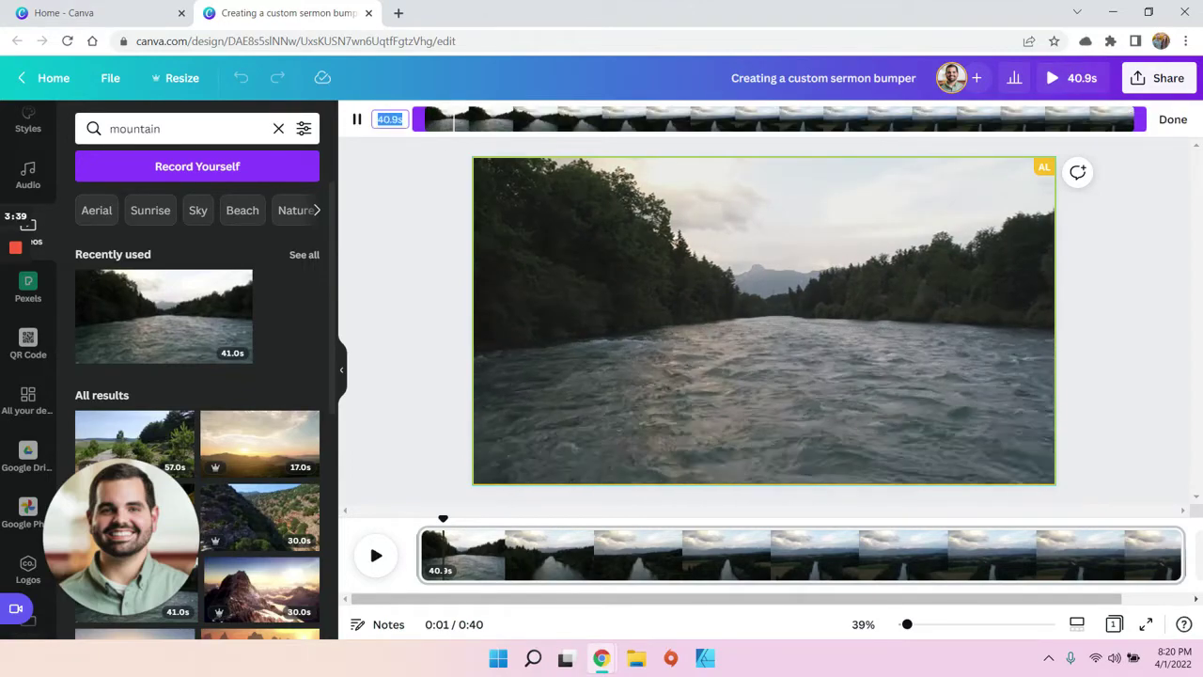
type("7")
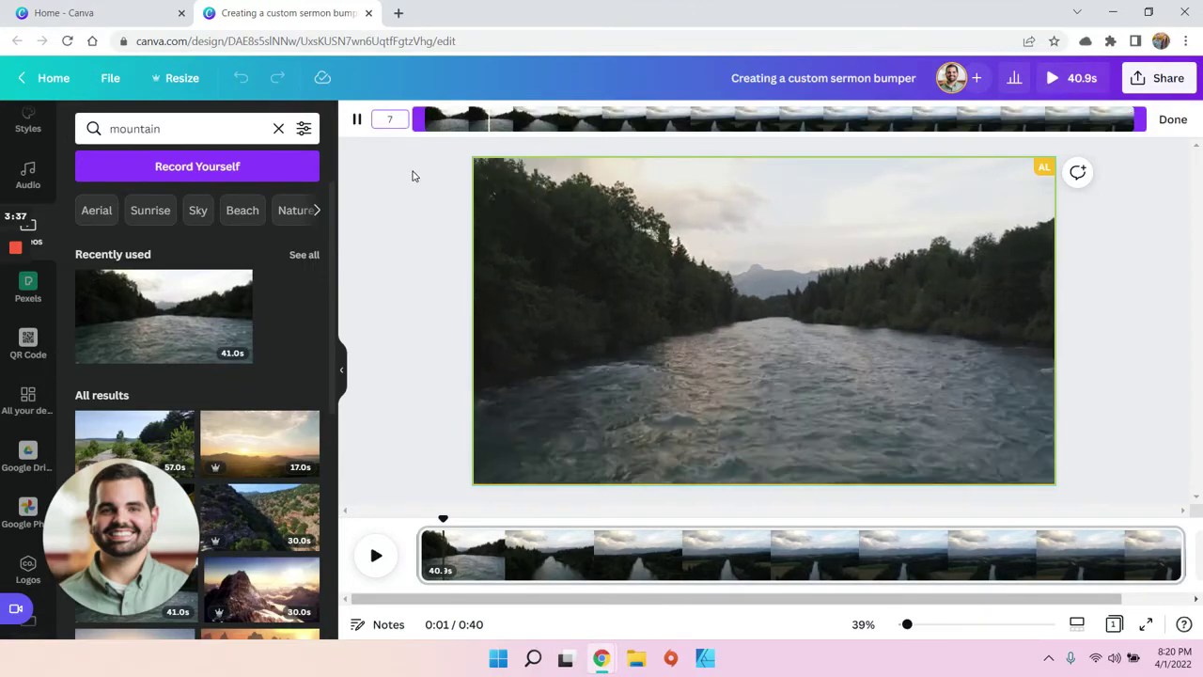
key("Return")
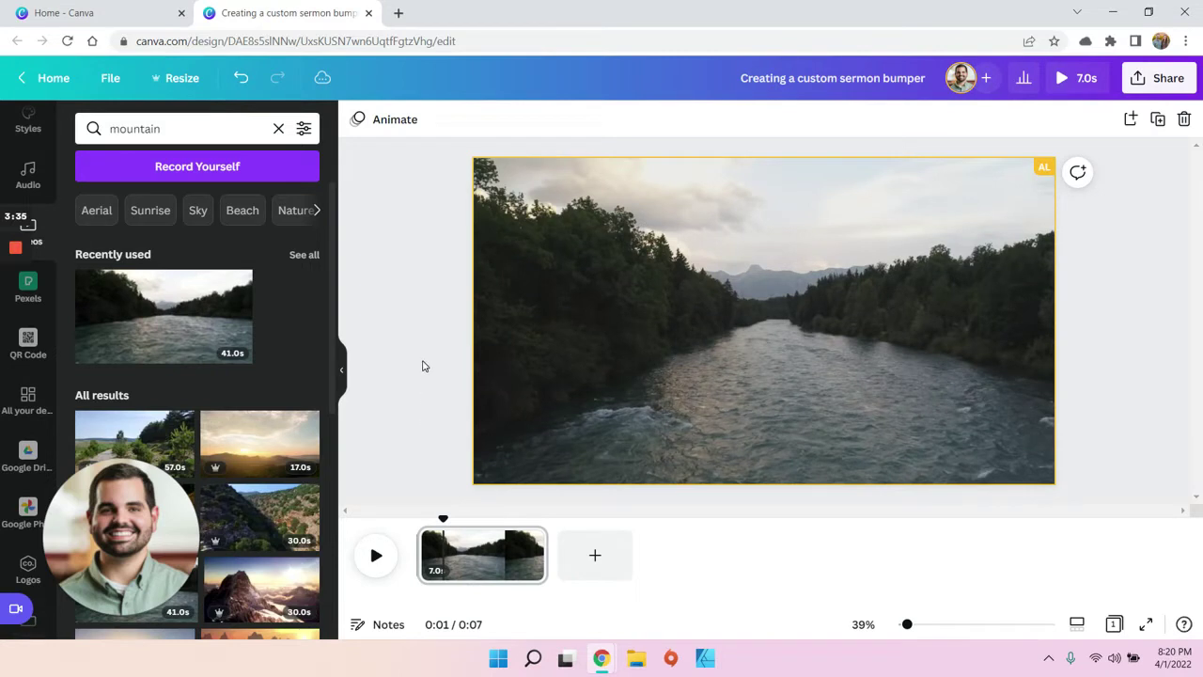
Add a heading over the river clip and set its font to DM Serif Display.
scroll(41, 191, "up", 2)
left_click(47, 210)
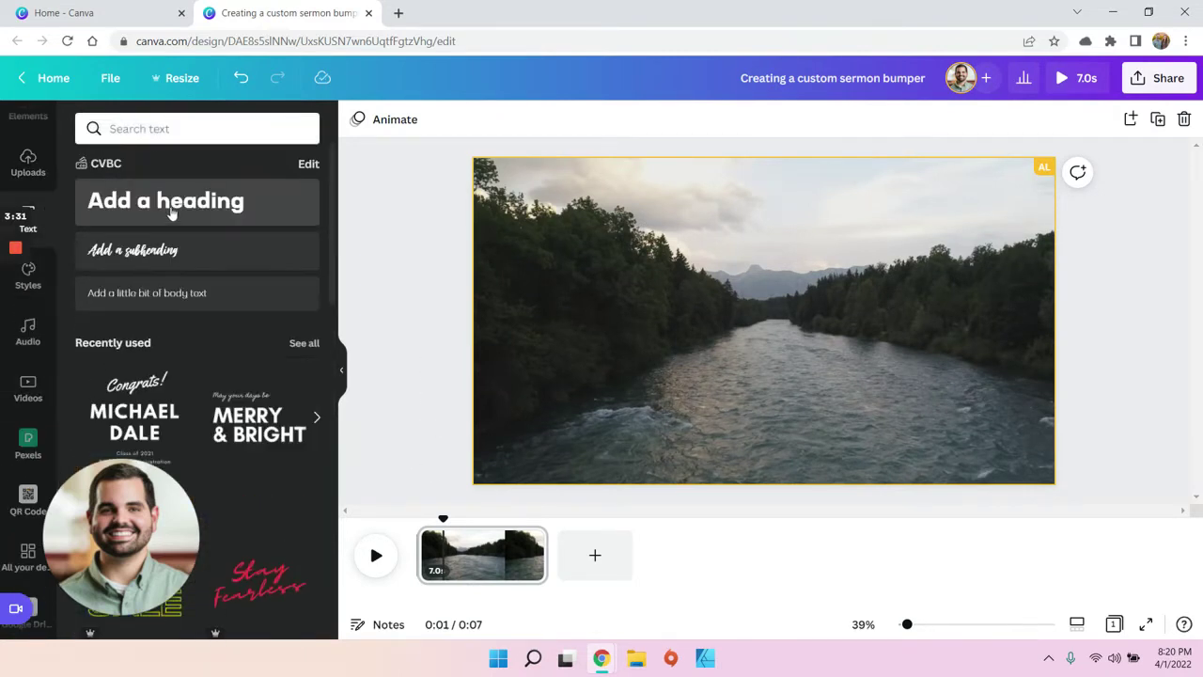
mouse_move(172, 208)
left_mouse_down()
mouse_move(678, 318)
mouse_move(788, 320)
left_mouse_up()
left_click(419, 130)
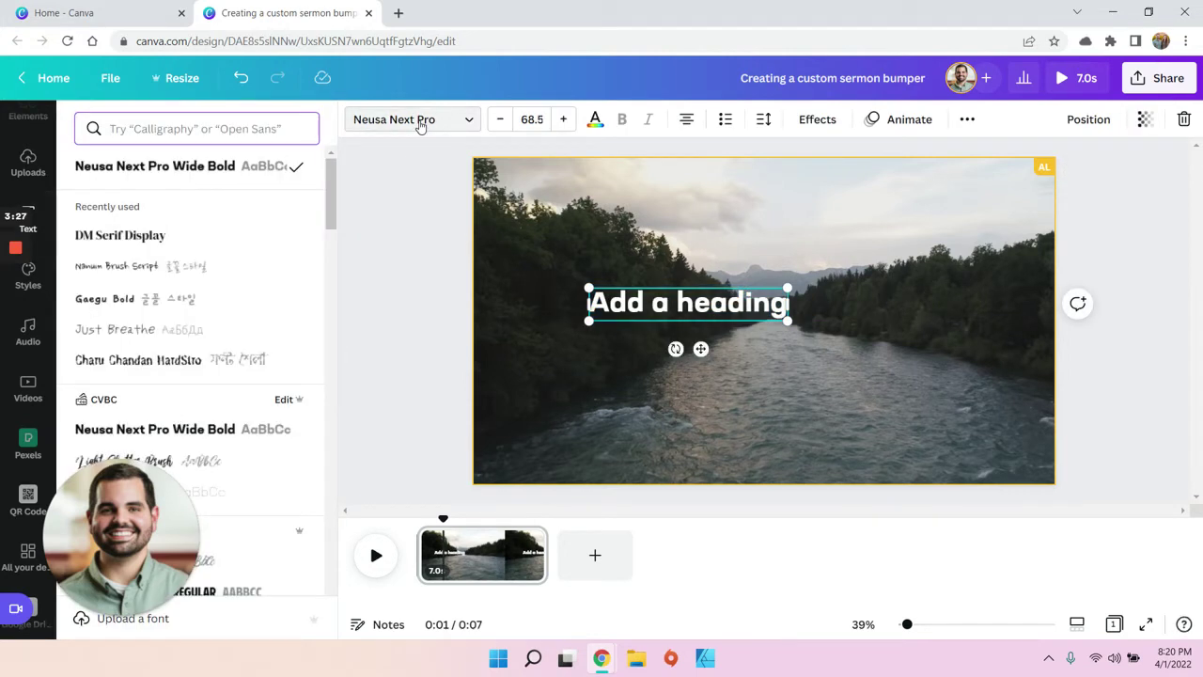
left_click(252, 236)
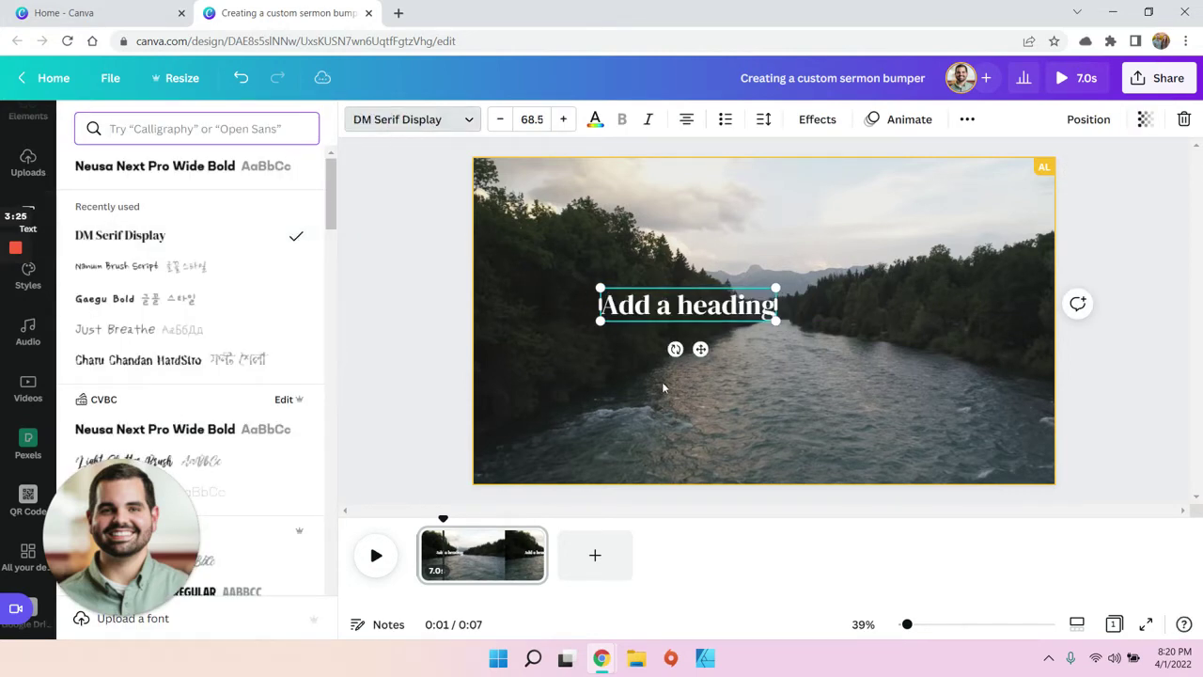
Change the heading to 'Have not I commanded thee?' and centre it on the page.
left_click_drag(700, 348, 784, 366)
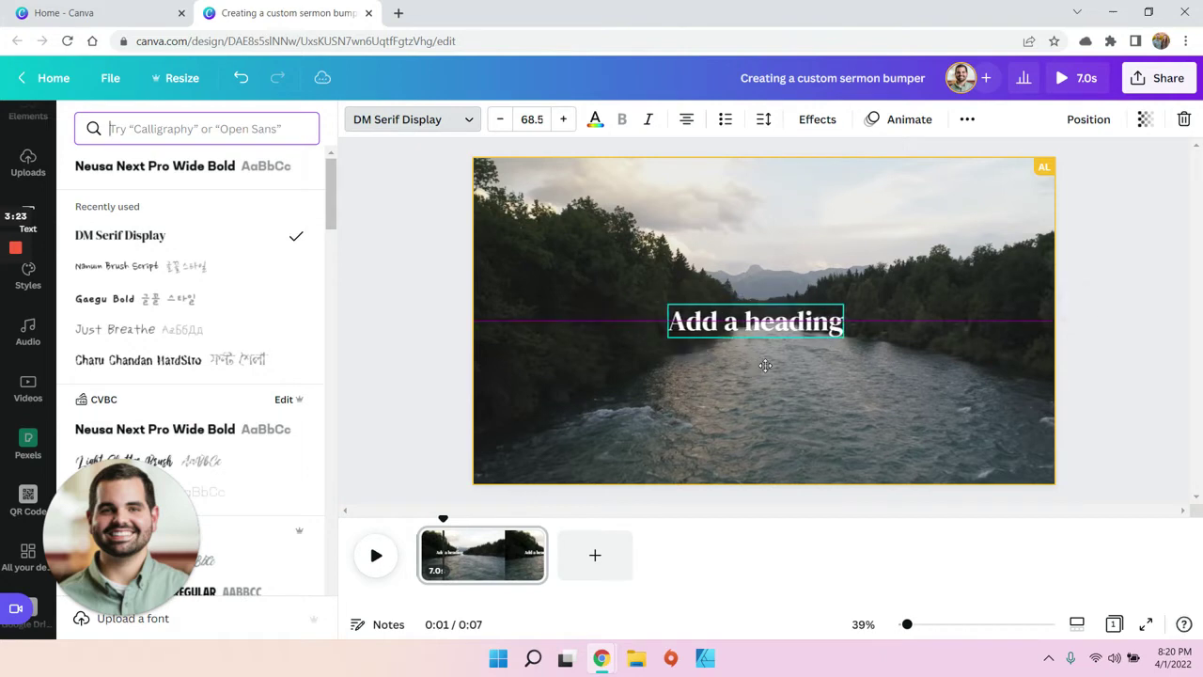
double_click(808, 321)
left_click_drag(808, 321, 683, 321)
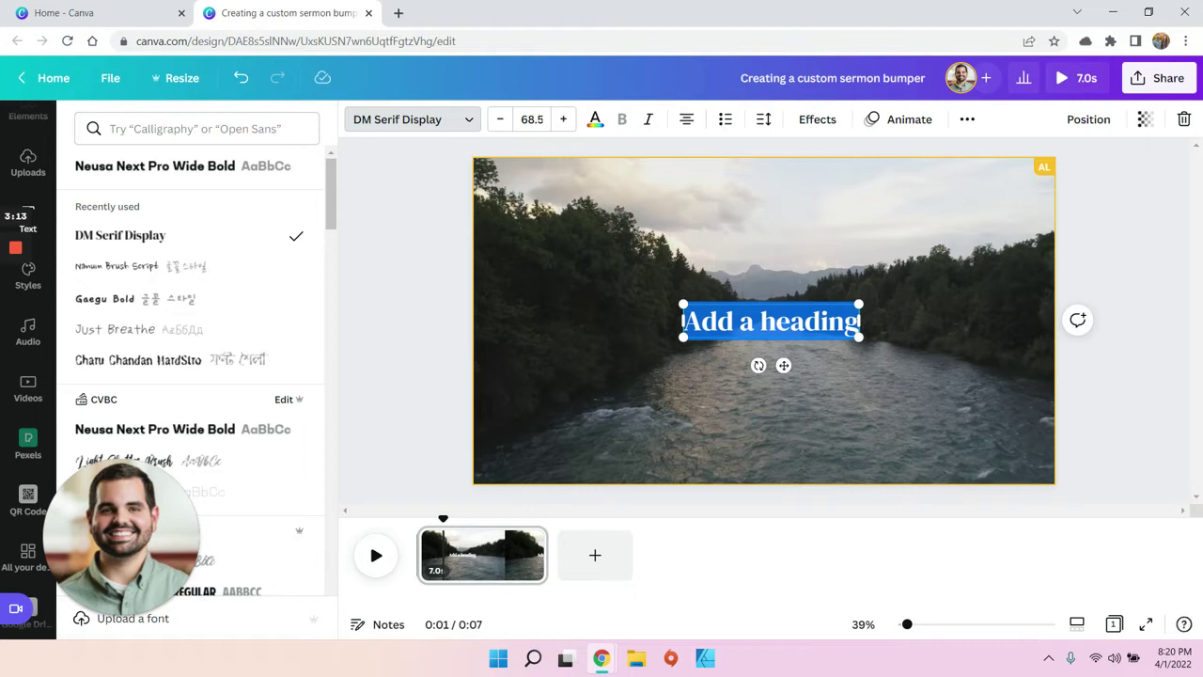
type("H")
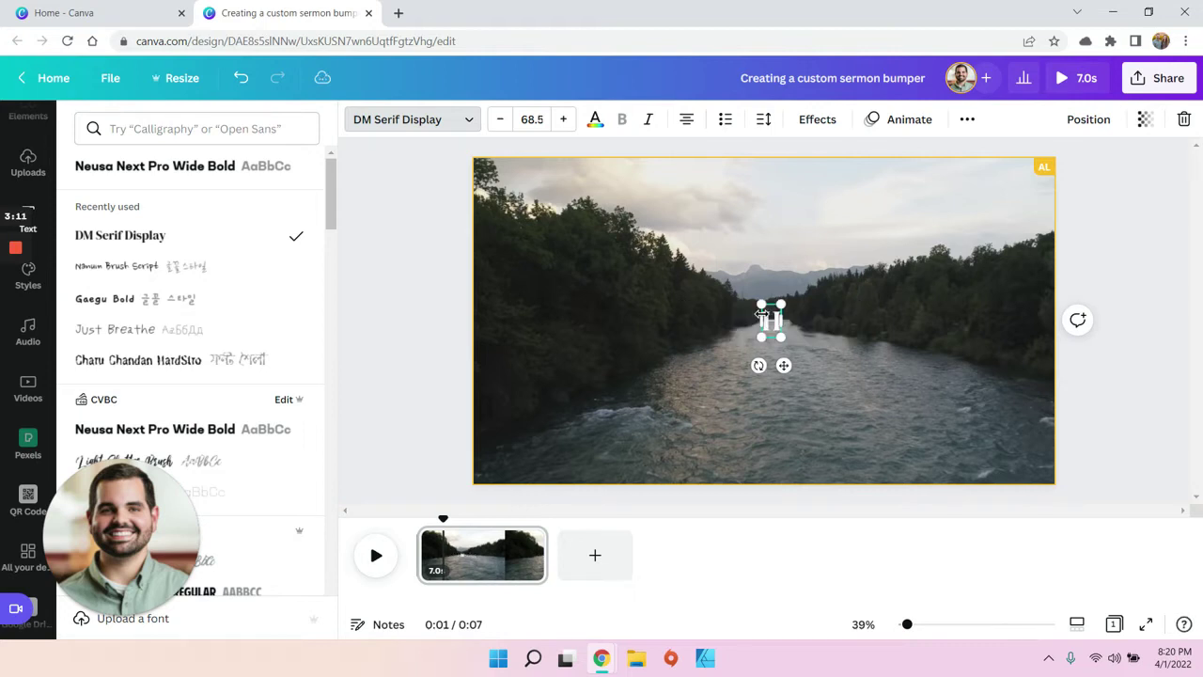
type("ave")
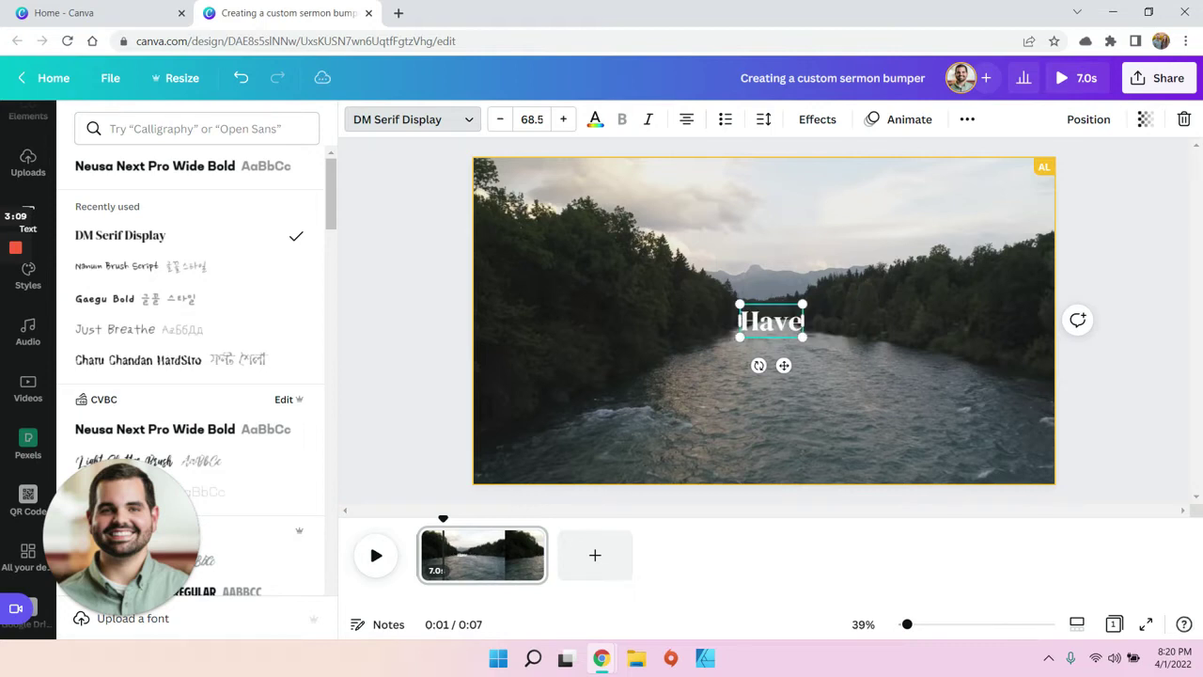
type(" not I commanded thee?")
key("Escape")
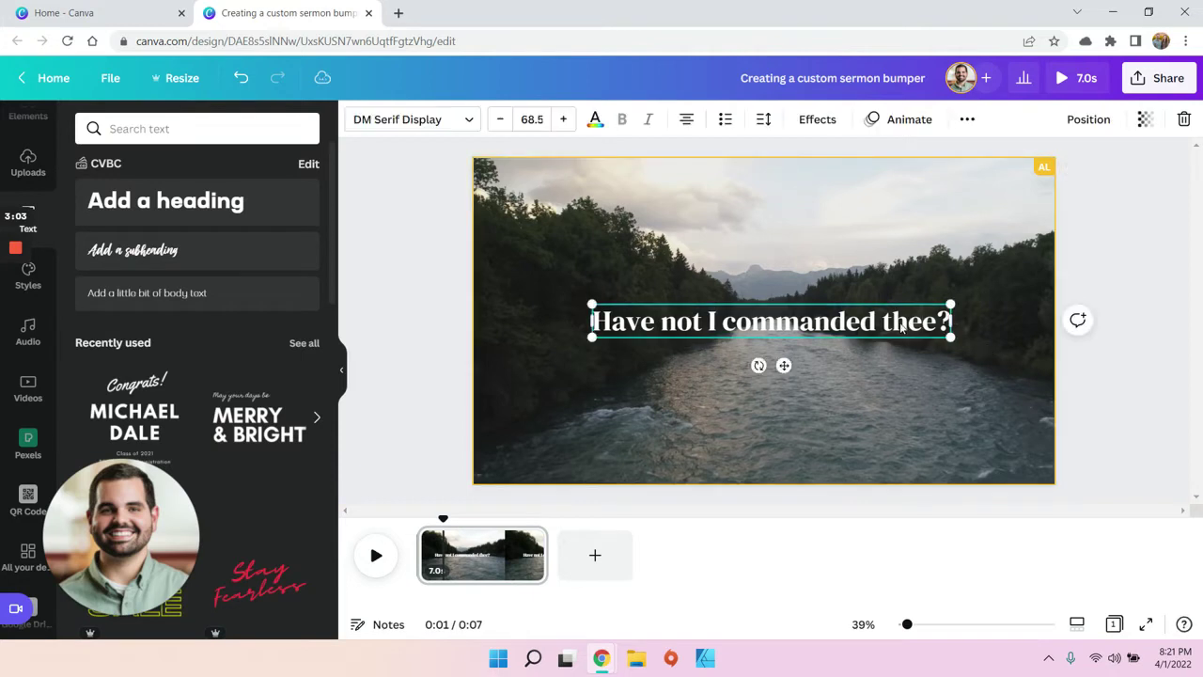
left_click_drag(900, 323, 876, 324)
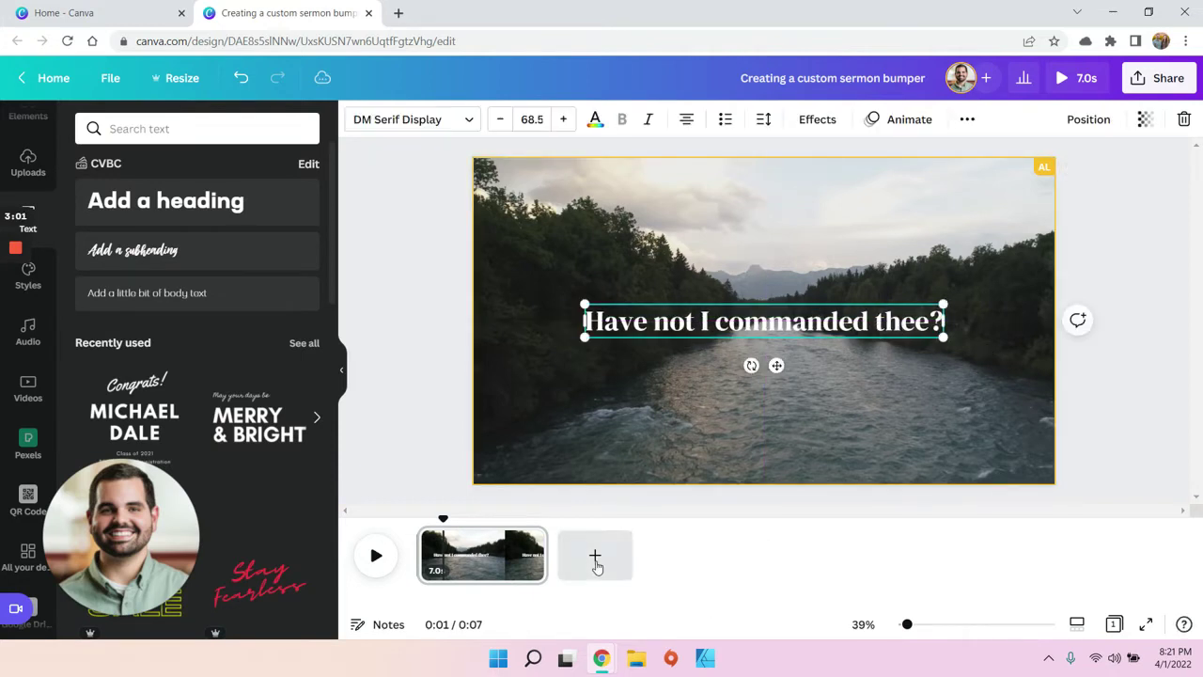
Add a second page filled with the sunlit mountain stock clip.
left_click(600, 564)
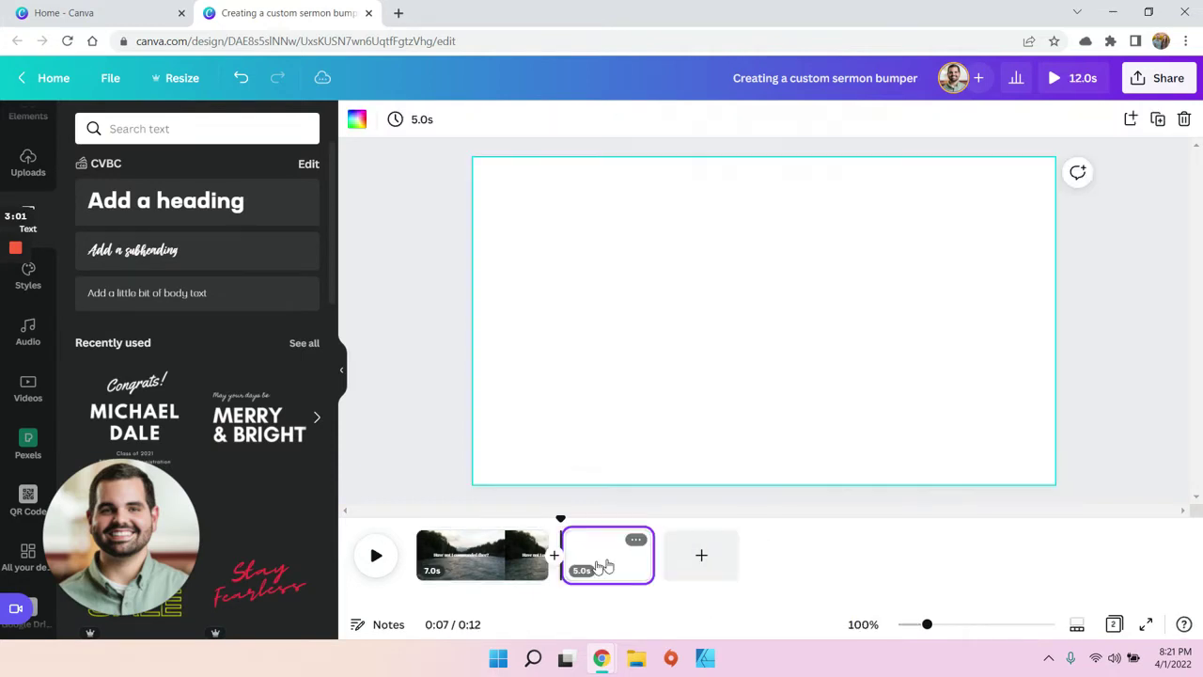
left_click(28, 390)
scroll(261, 366, "down", 5)
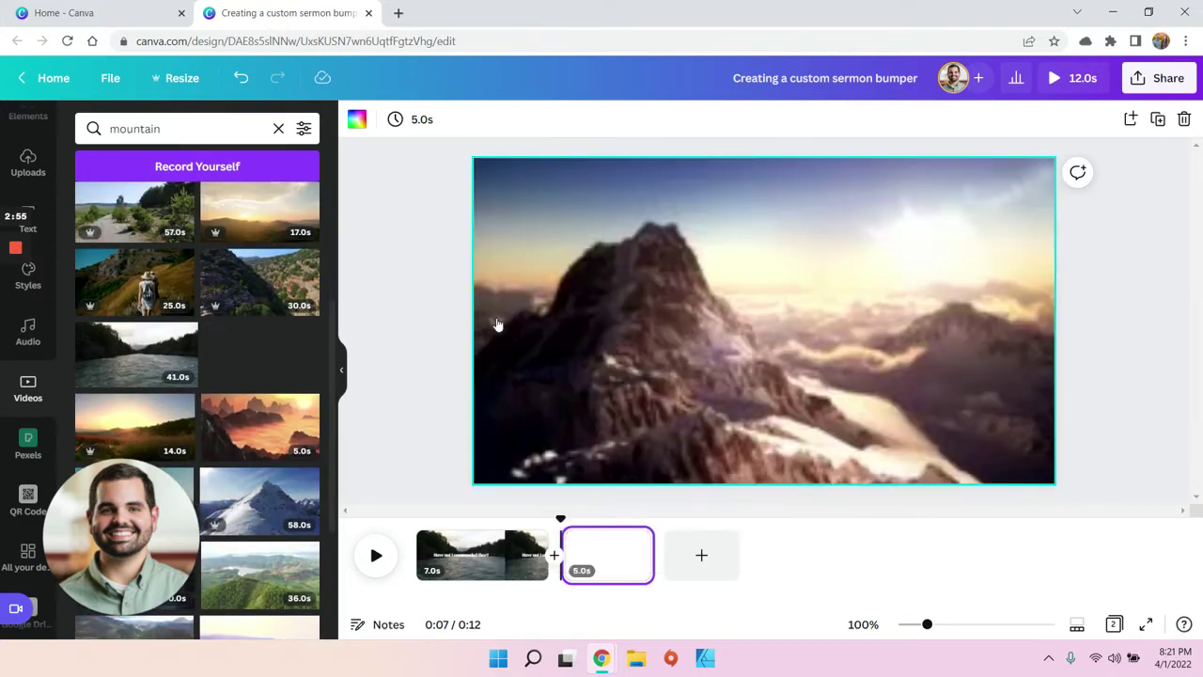
left_click_drag(262, 366, 496, 322)
Trim the sunlit mountain clip to 7 seconds.
left_click(578, 570)
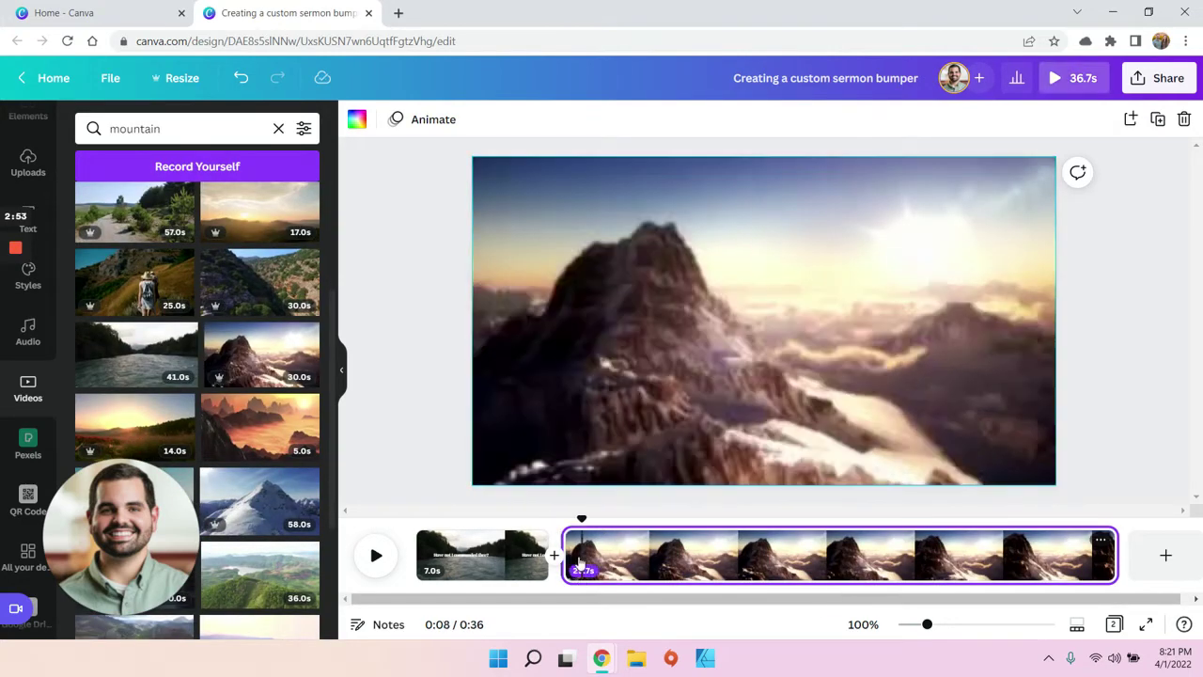
left_click(580, 572)
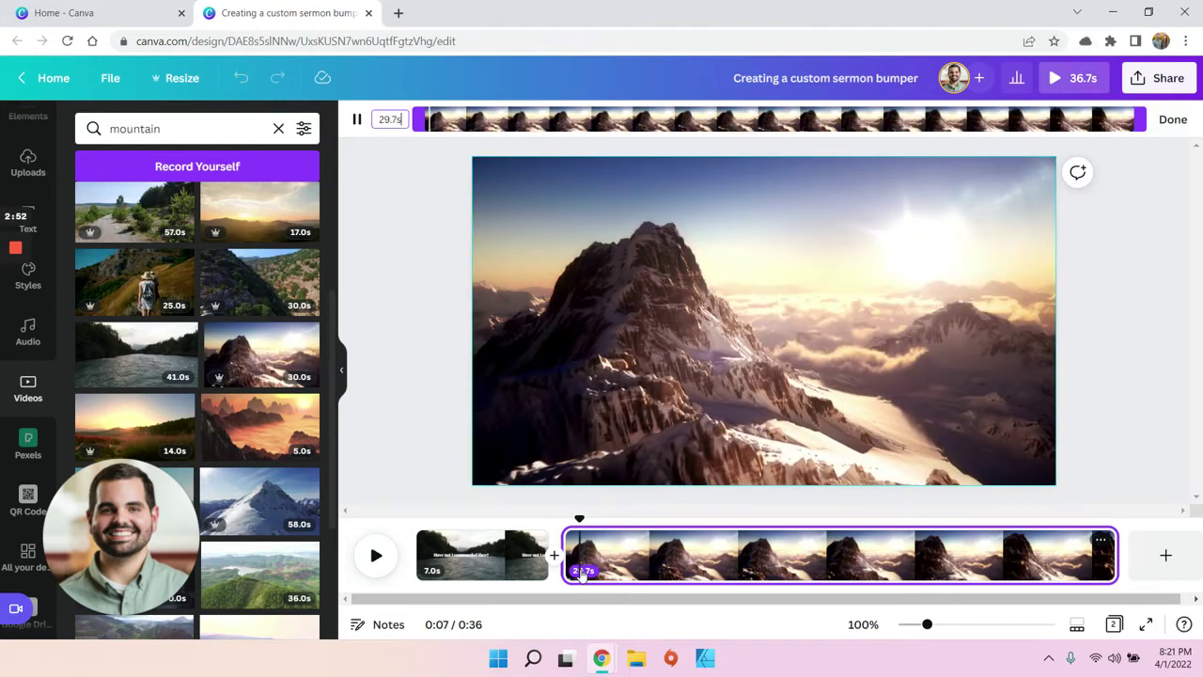
left_click(391, 119)
type("7")
key("Return")
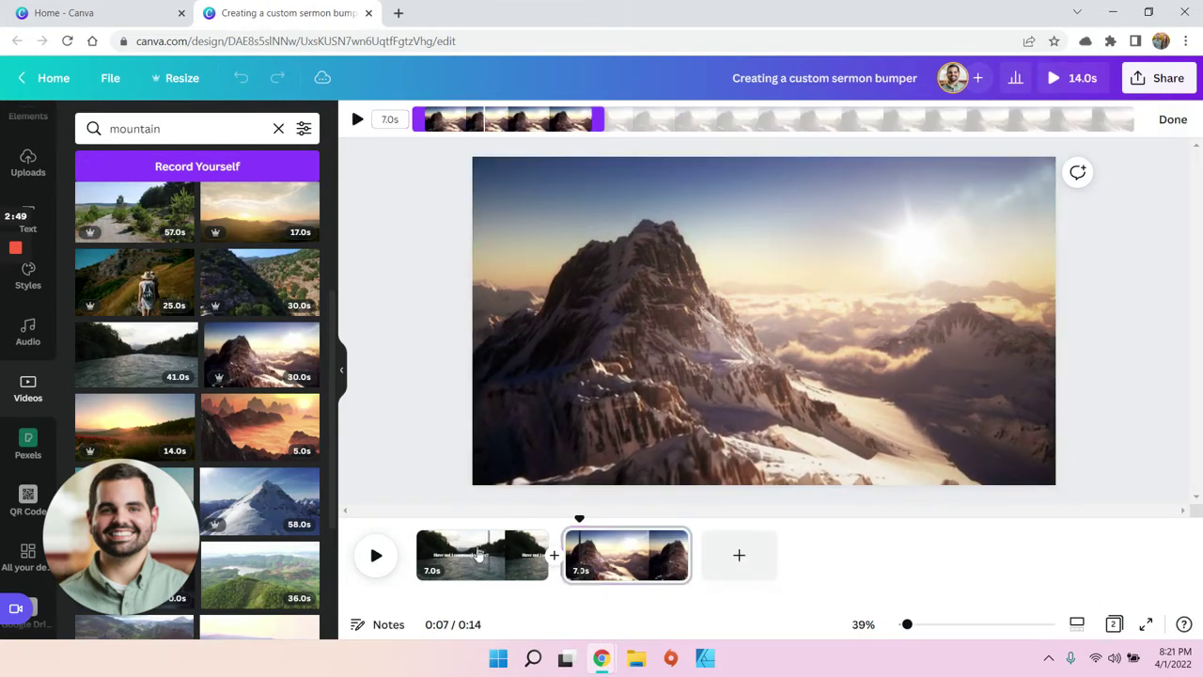
Give the river page's scripture text the Shift animation.
left_click(475, 555)
left_click(763, 322)
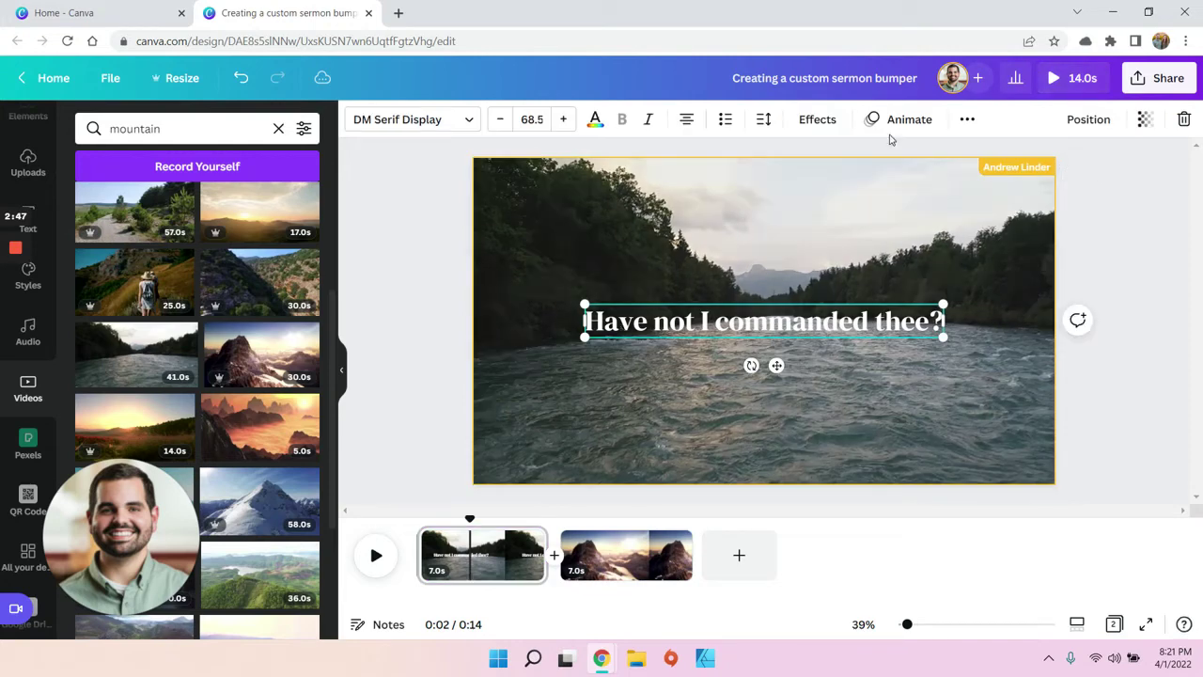
left_click(907, 120)
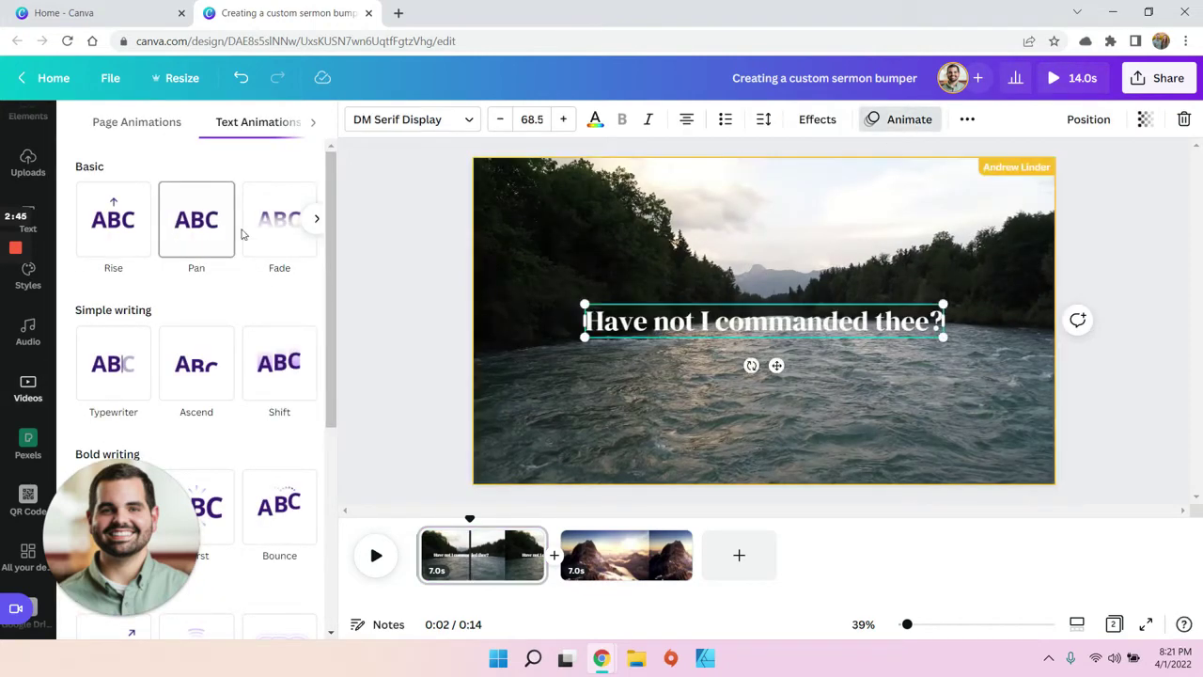
left_click(279, 226)
left_click(279, 362)
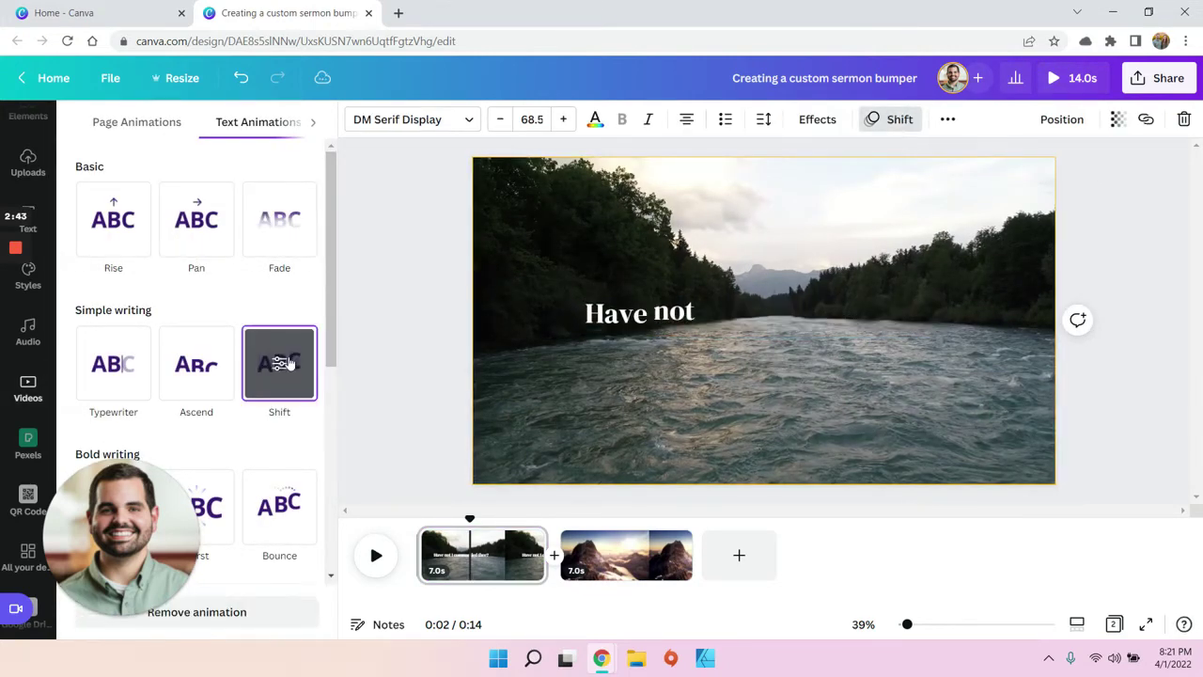
Replace the mountain page's text with 'Be strong and of a good courage;'.
left_click(27, 385)
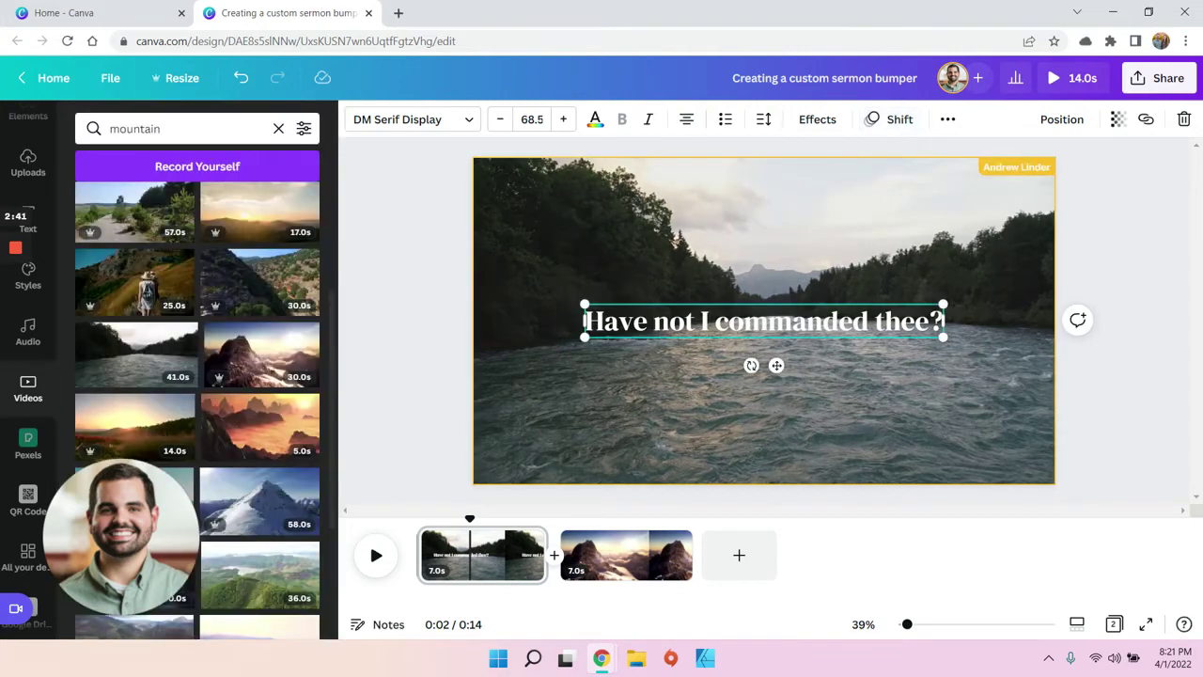
left_click(634, 555)
left_click(742, 320)
double_click(790, 320)
triple_click(789, 321)
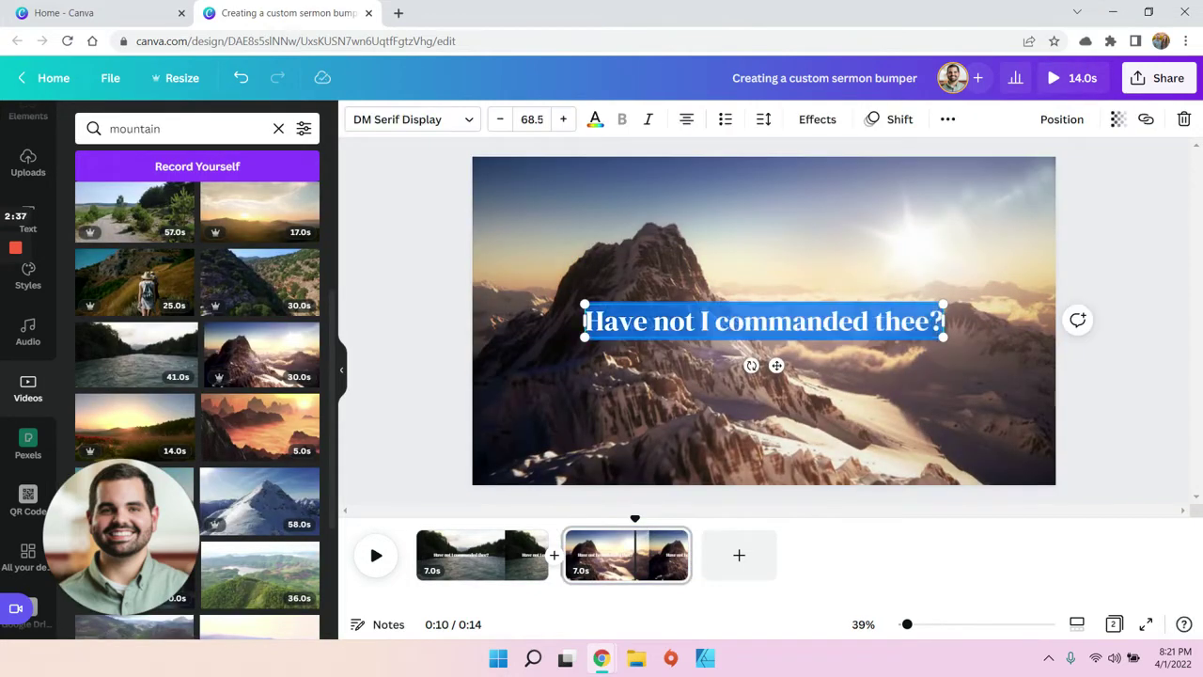
type("Be still")
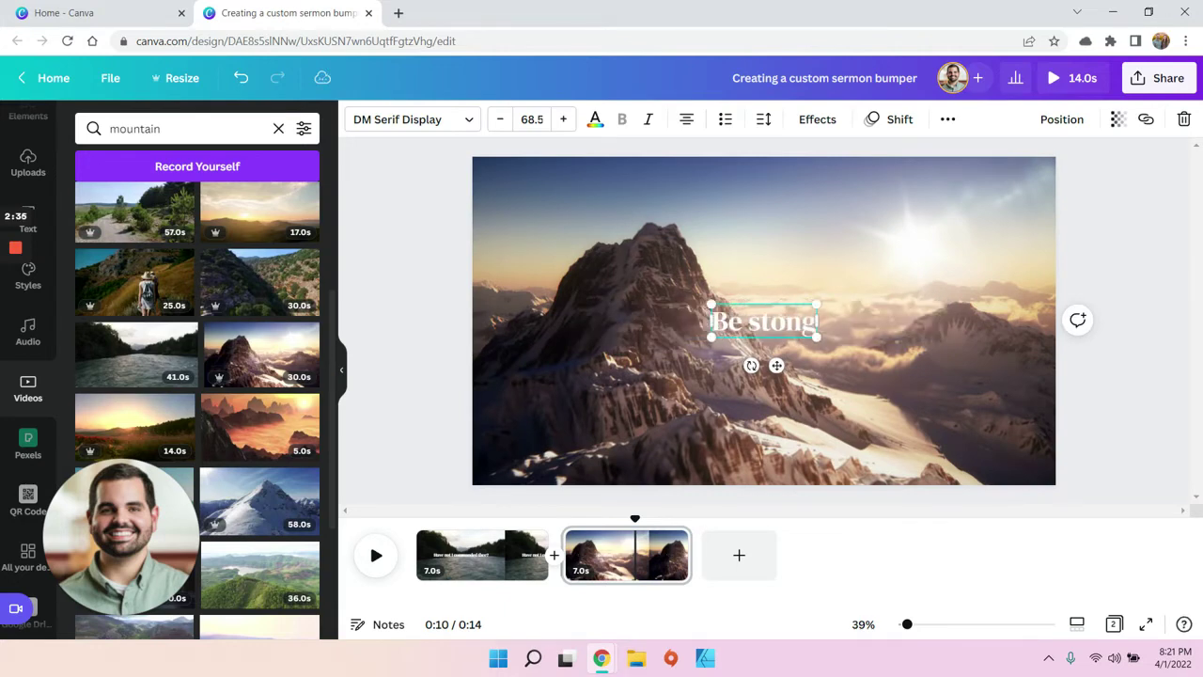
type("ng and of a godo")
key("BackSpace")
key("BackSpace")
type("od courage")
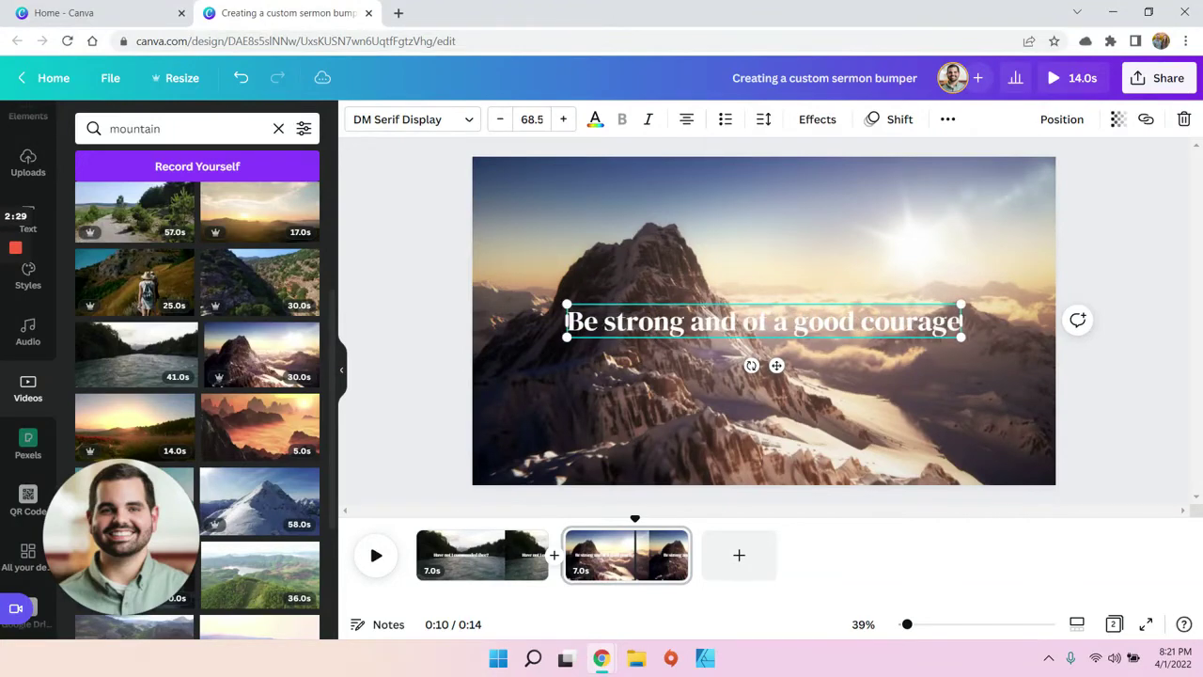
type(";")
Nudge the mountain page's heading to the page centre.
left_click(817, 245)
left_click(806, 320)
mouse_move(806, 320)
left_mouse_down()
mouse_move(803, 330)
mouse_move(803, 316)
left_mouse_up()
left_click(512, 158)
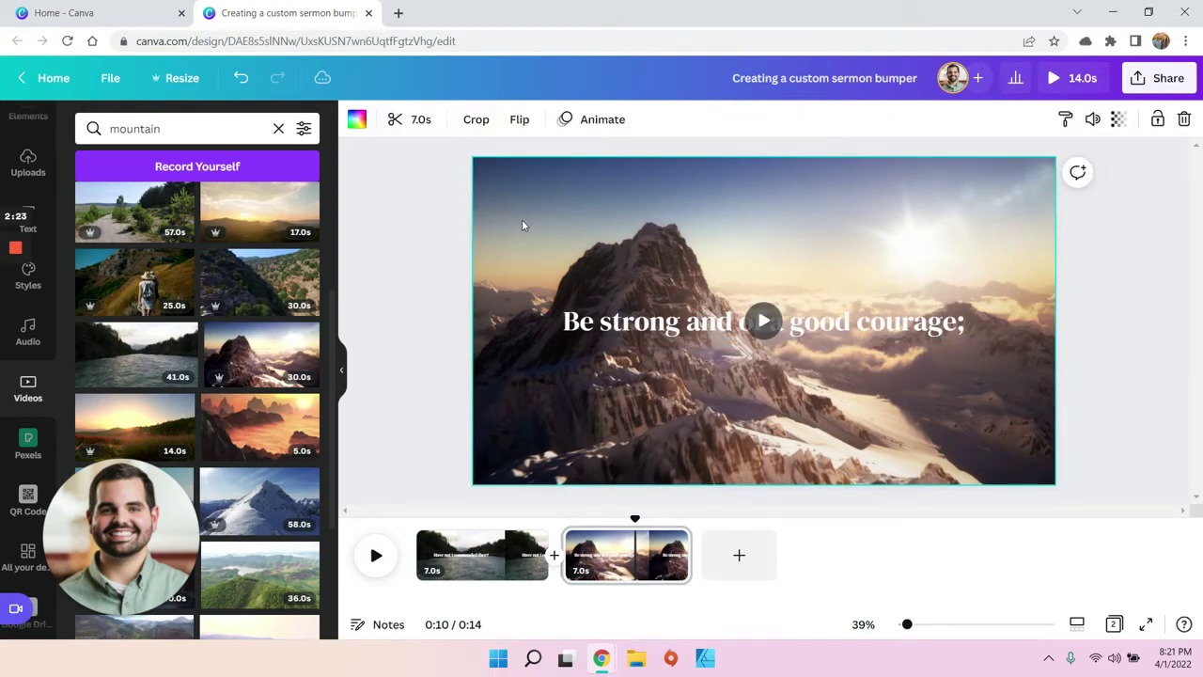
Place a square from Elements and stretch it to cover the whole mountain page.
scroll(28, 282, "up", 3)
left_click(28, 180)
mouse_move(147, 357)
left_mouse_down()
mouse_move(554, 255)
mouse_move(510, 210)
mouse_move(494, 230)
left_mouse_up()
mouse_move(612, 231)
left_mouse_down()
mouse_move(1001, 261)
mouse_move(1101, 235)
left_mouse_up()
left_click_drag(899, 297, 827, 521)
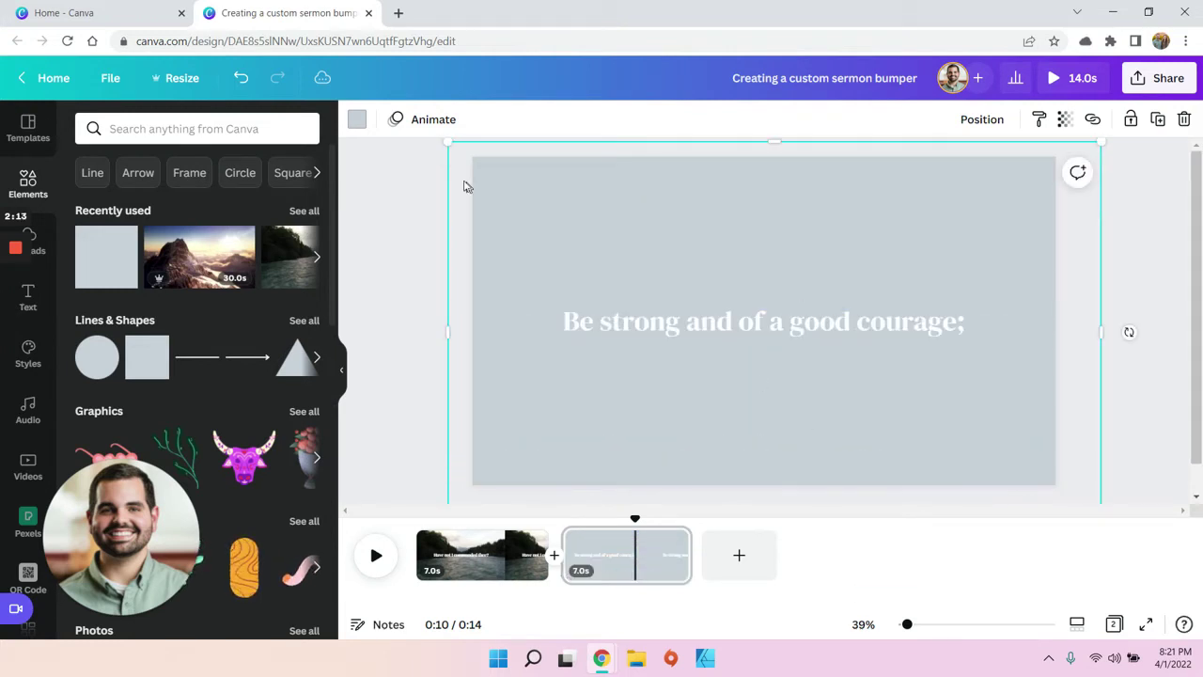
Fill the rectangle with black and set its transparency to 60.
left_click(357, 120)
left_click(217, 312)
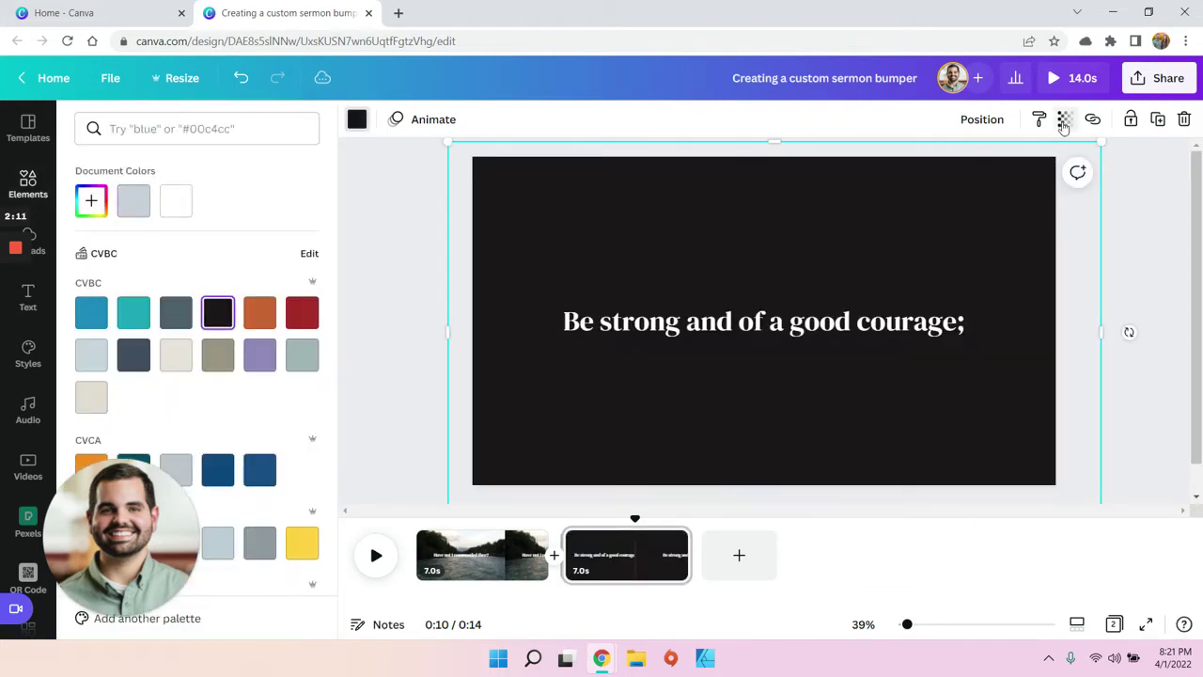
left_click(1064, 121)
left_click_drag(1059, 189, 998, 207)
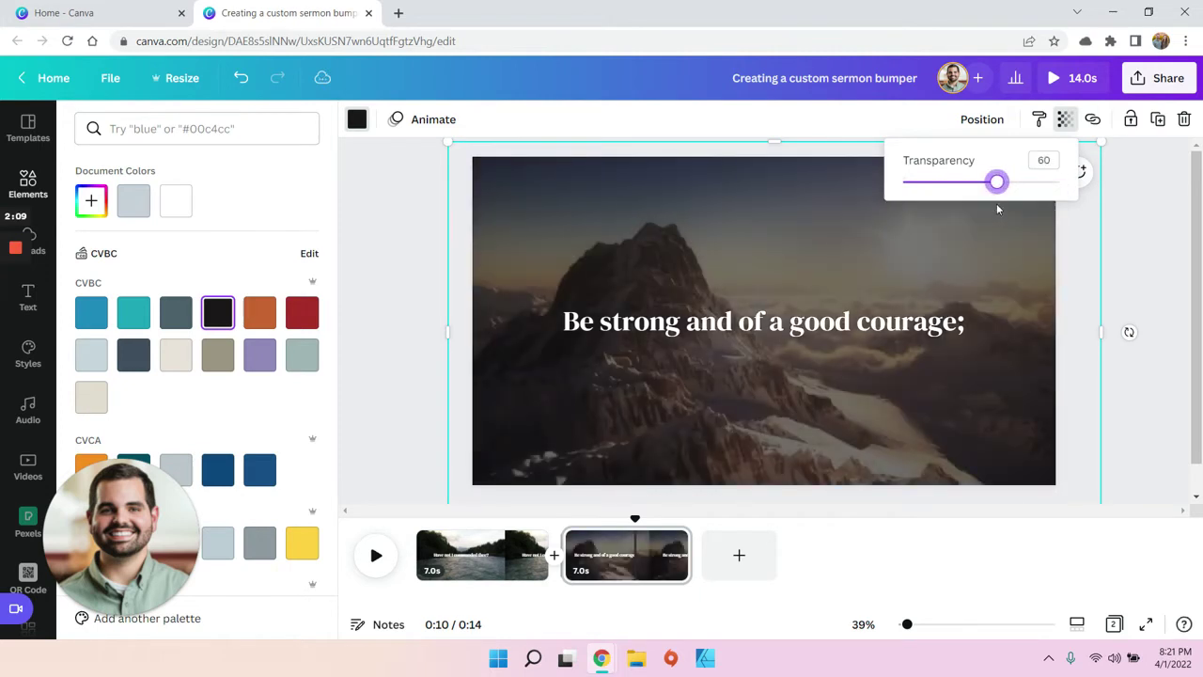
left_click(873, 457)
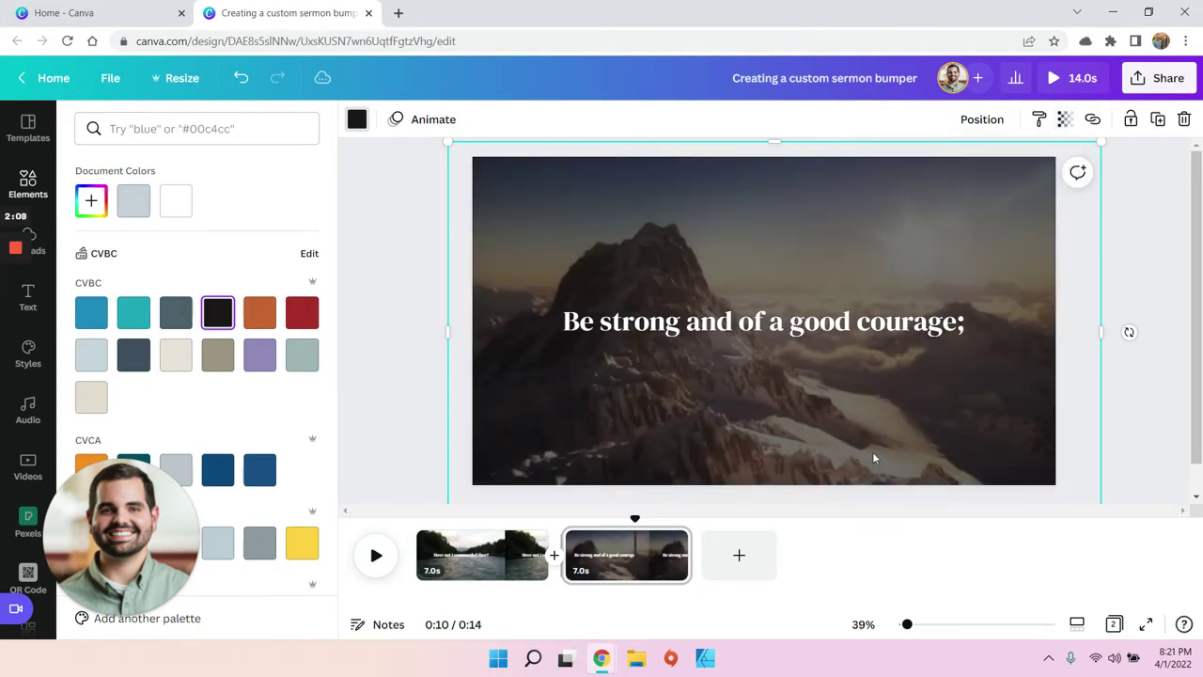
left_click(1060, 124)
Add a third page filled with the snowy mountain stock clip.
left_click(763, 560)
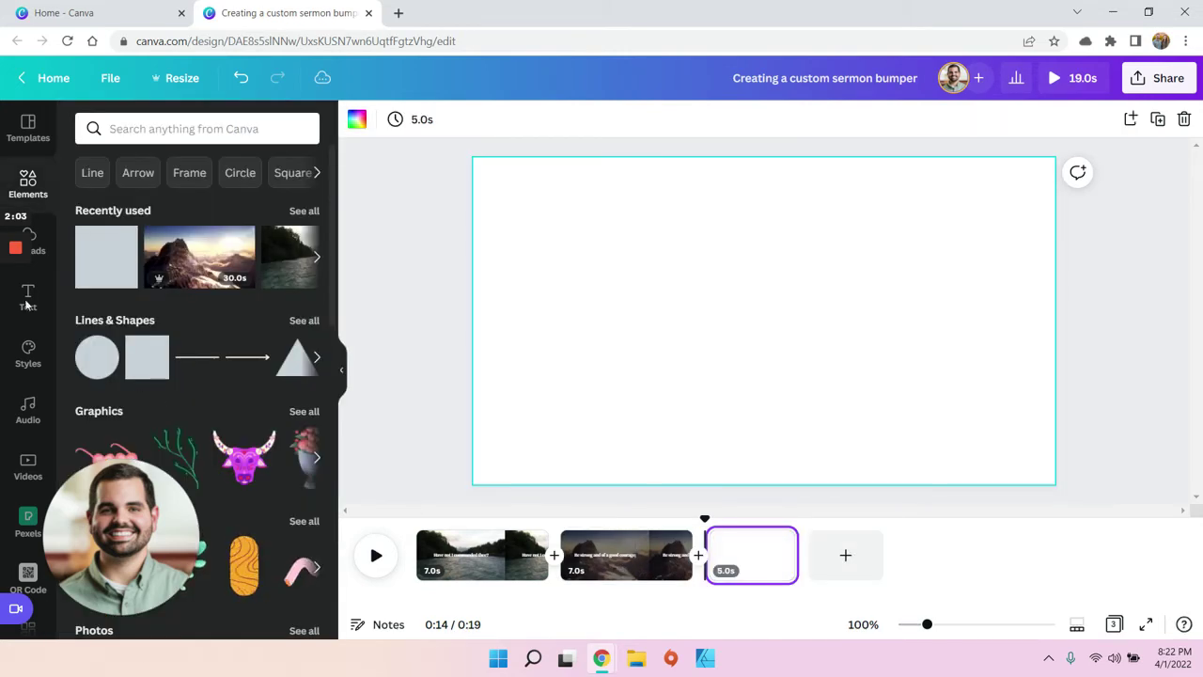
mouse_move(341, 369)
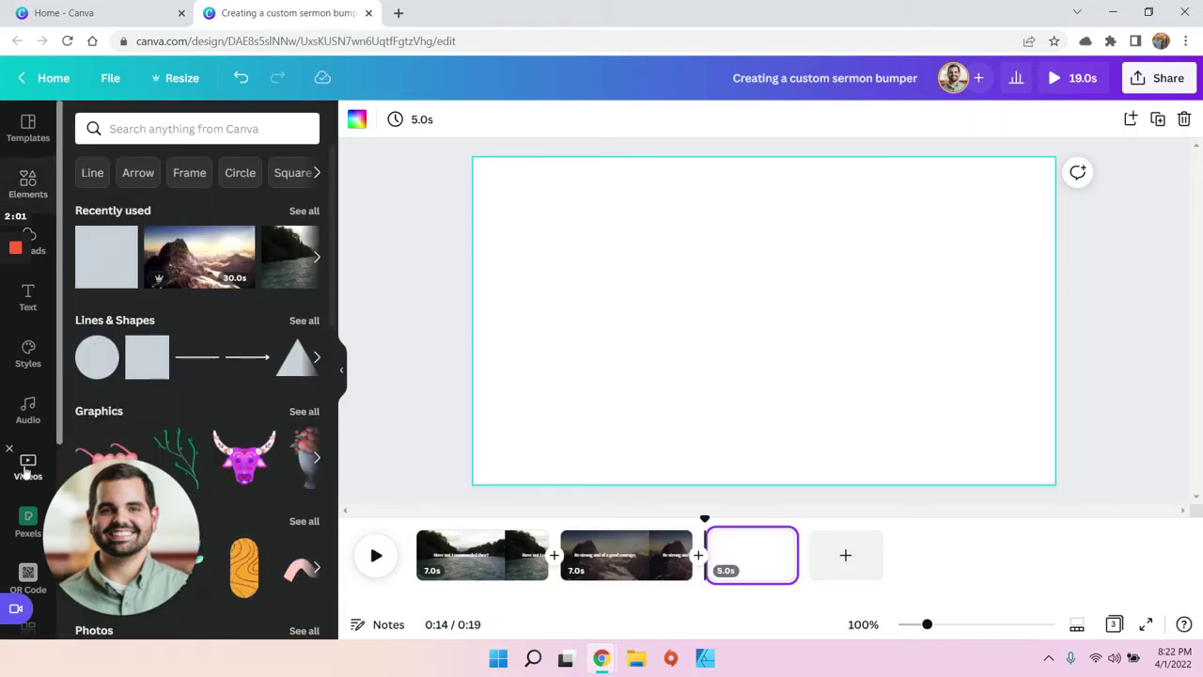
left_click(28, 465)
scroll(251, 284, "down", 2)
scroll(251, 284, "down", 2)
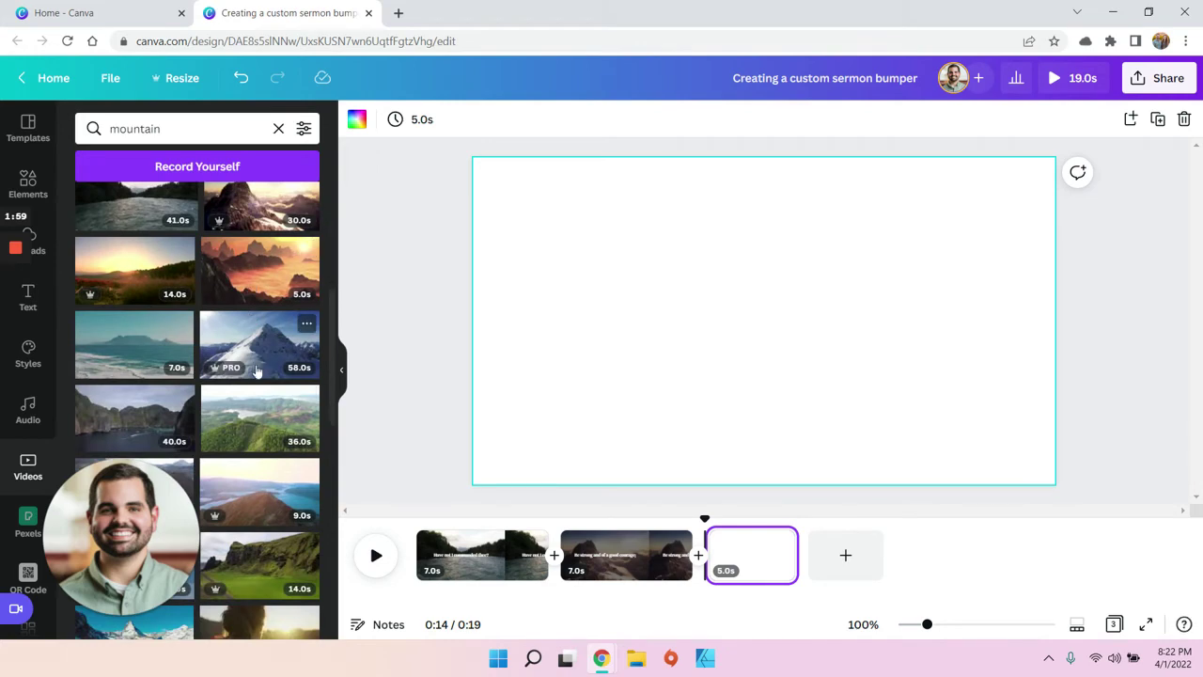
mouse_move(255, 356)
left_mouse_down()
mouse_move(500, 327)
mouse_move(714, 340)
left_mouse_up()
Trim the snowy clip to 7 seconds, then select page 2's scripture text.
left_click(732, 562)
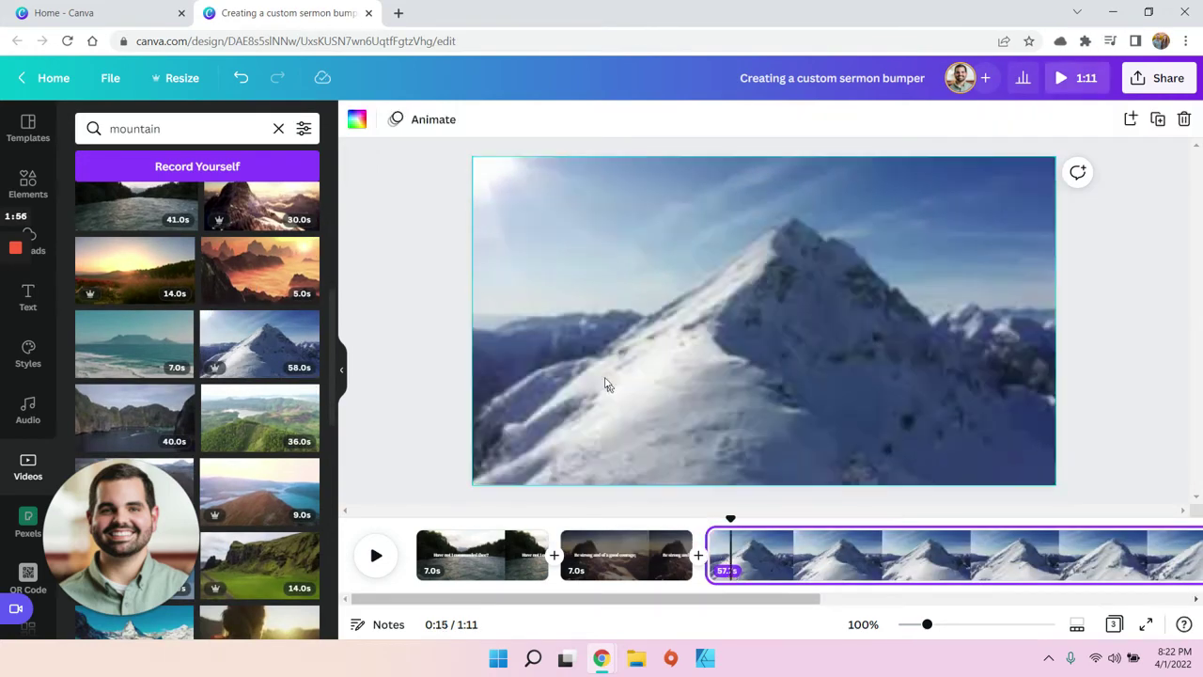
double_click(732, 571)
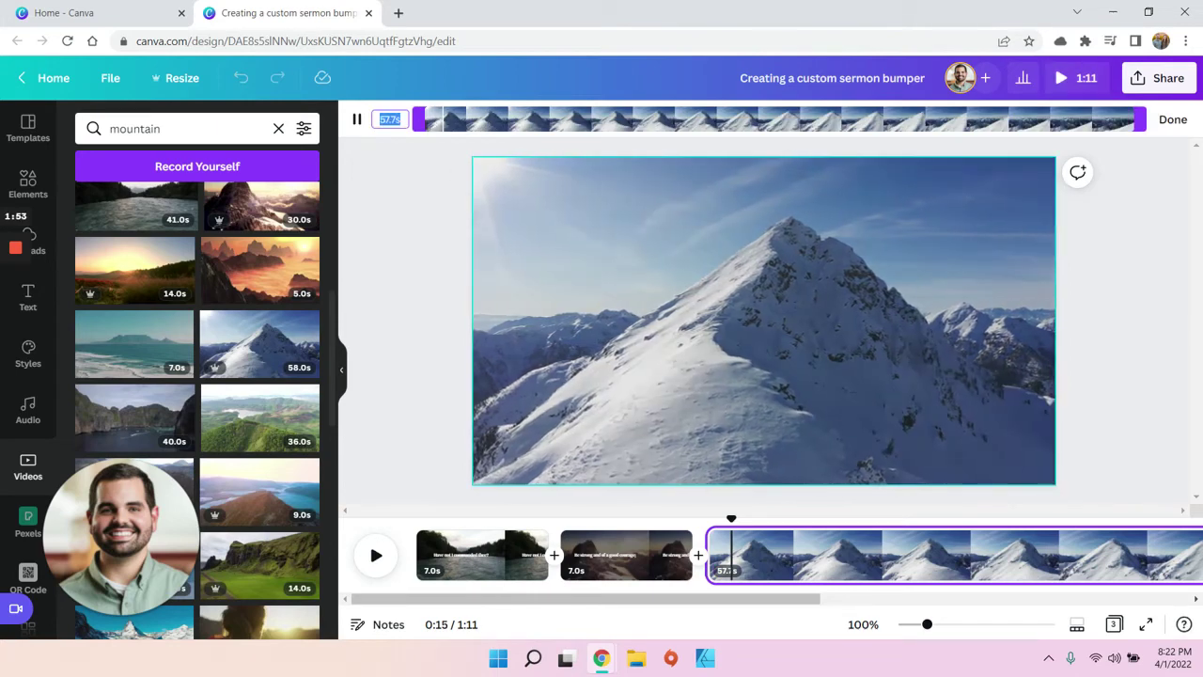
type("7")
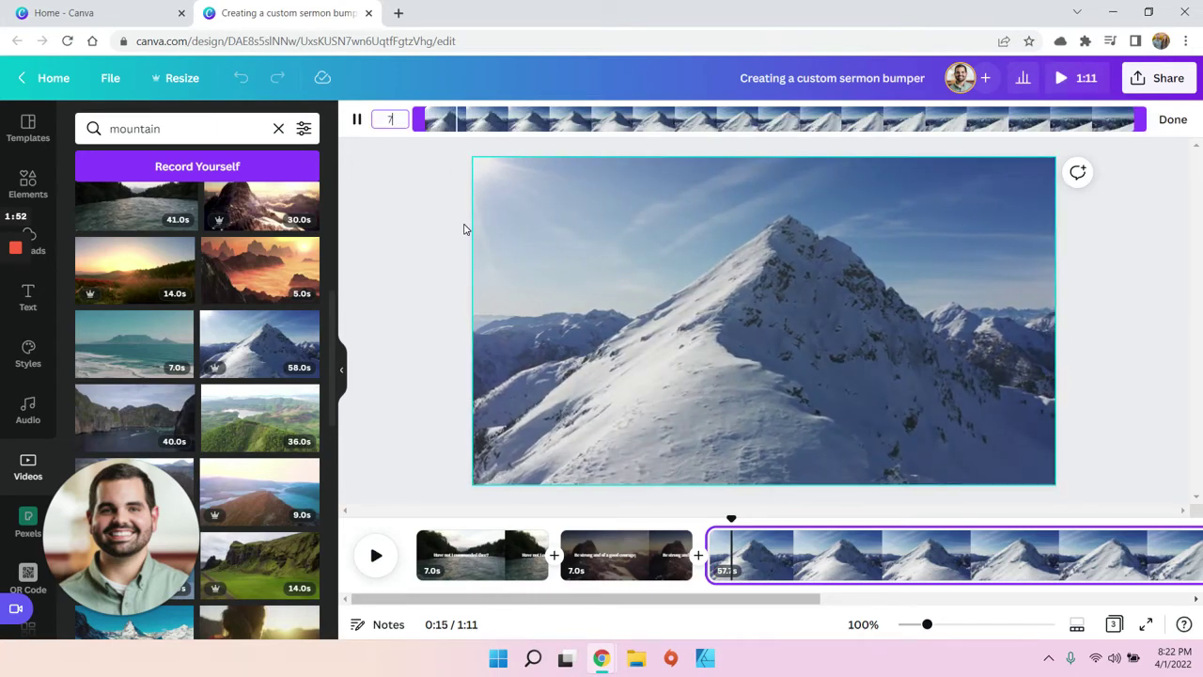
key("Return")
left_click(612, 545)
left_click(658, 324)
Paste the verse onto the snowy page and change it to 'Be not afraid, neither be thou dismayed'.
left_click(770, 554)
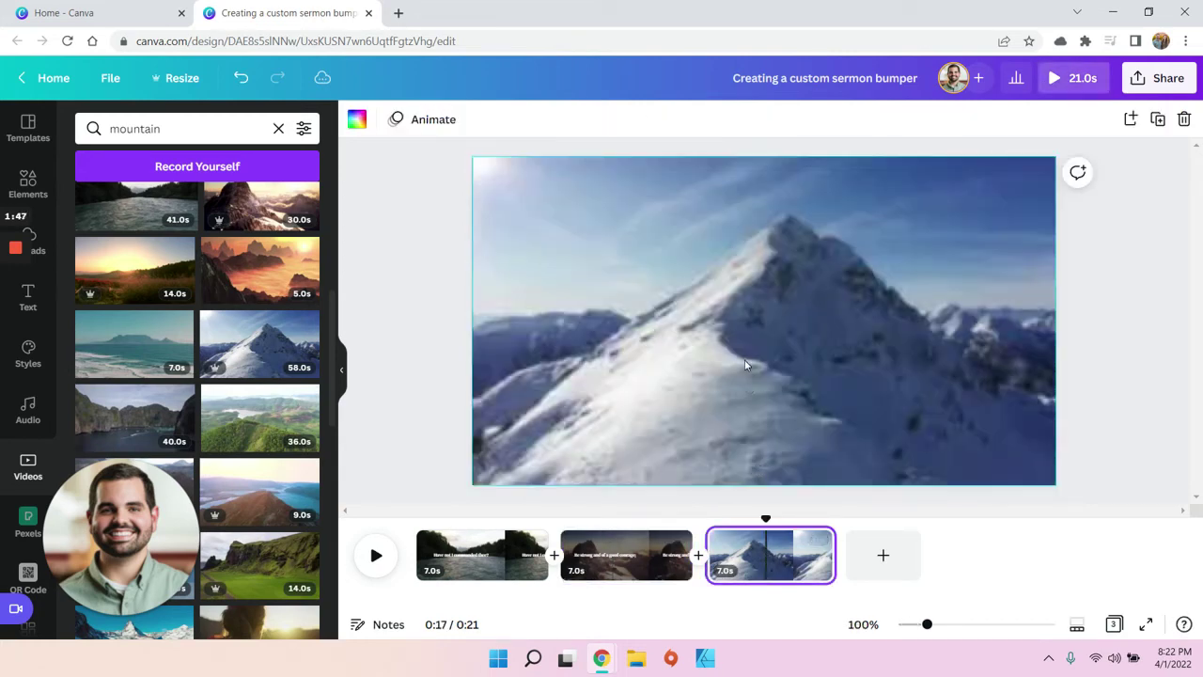
key("ctrl+v")
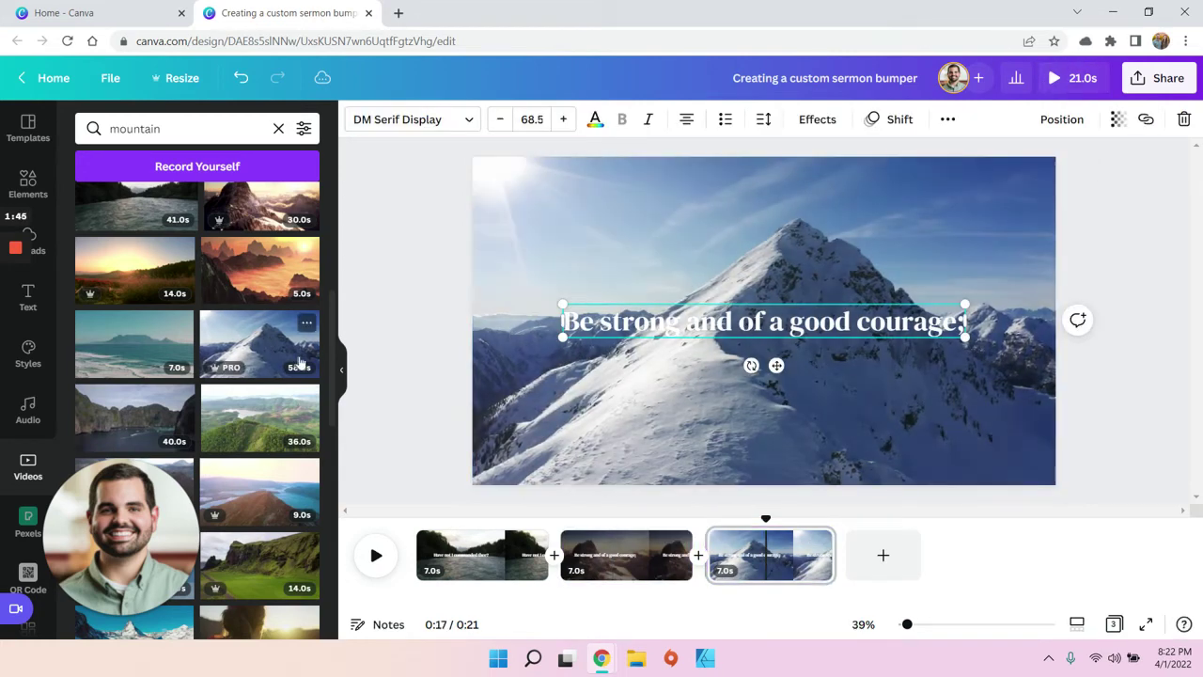
double_click(794, 329)
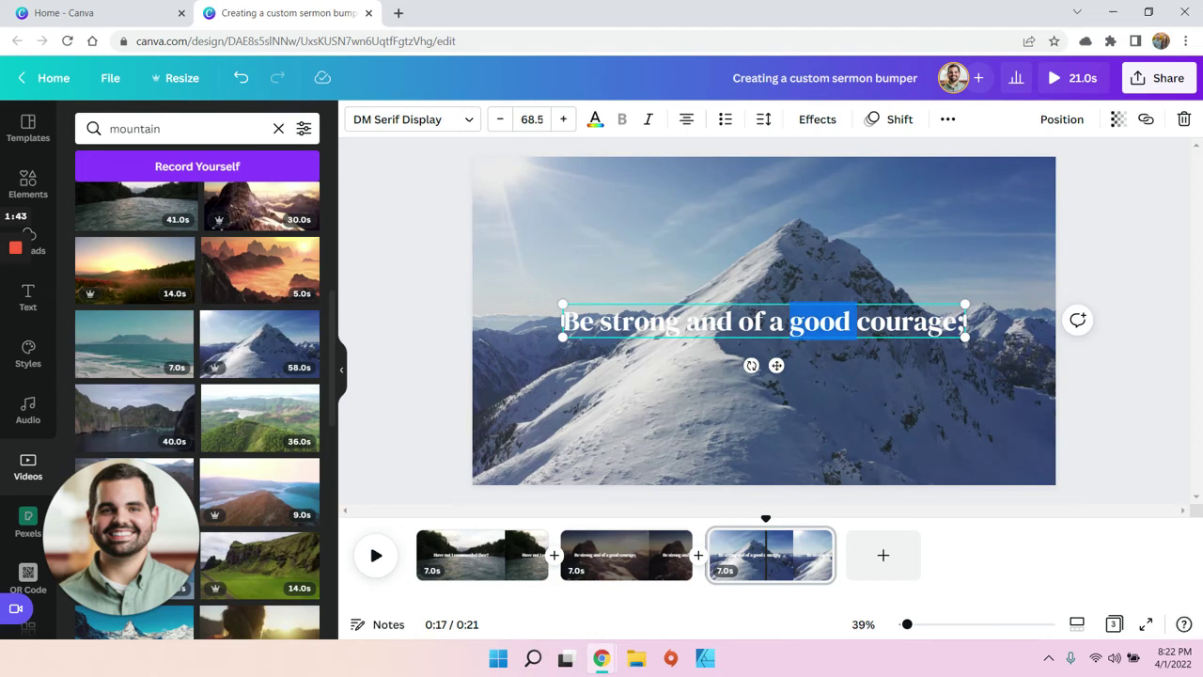
key("ctrl+a")
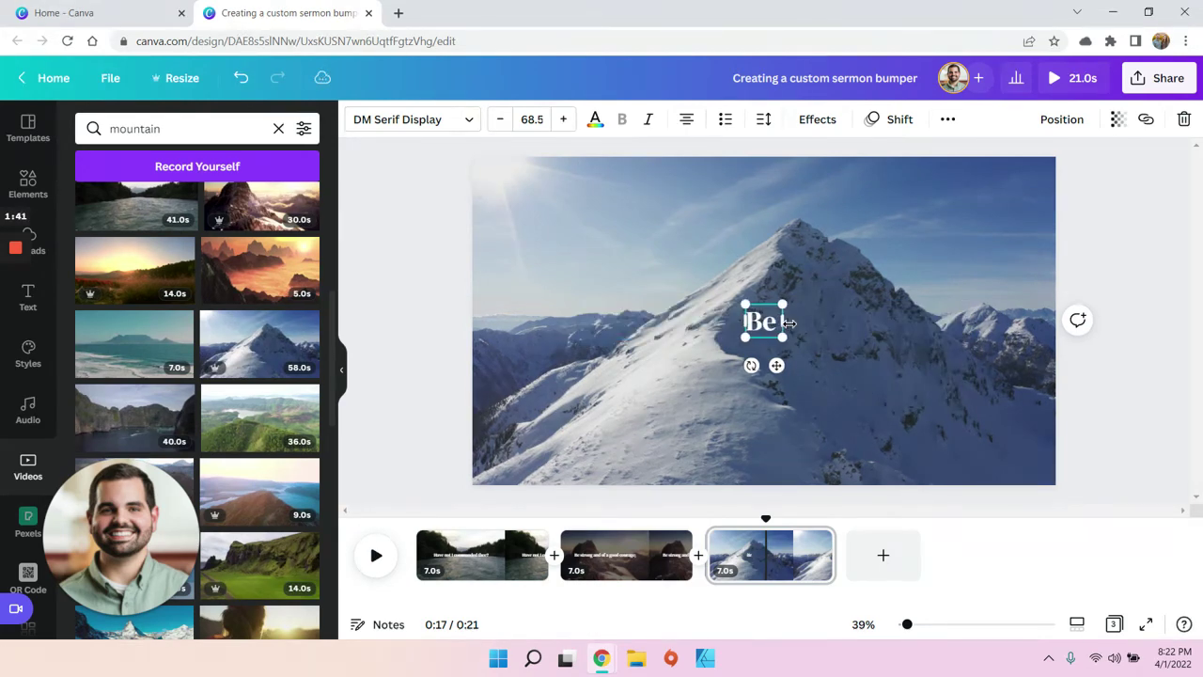
type("ot afraid,")
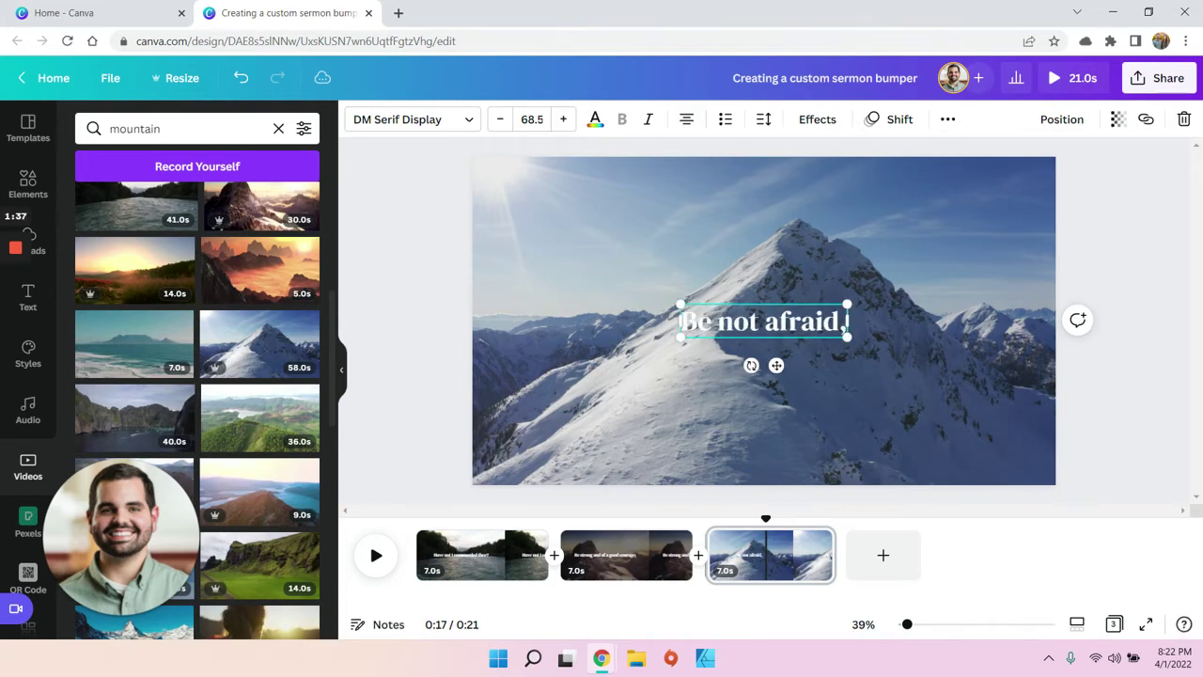
type(" neither be thou dismayed")
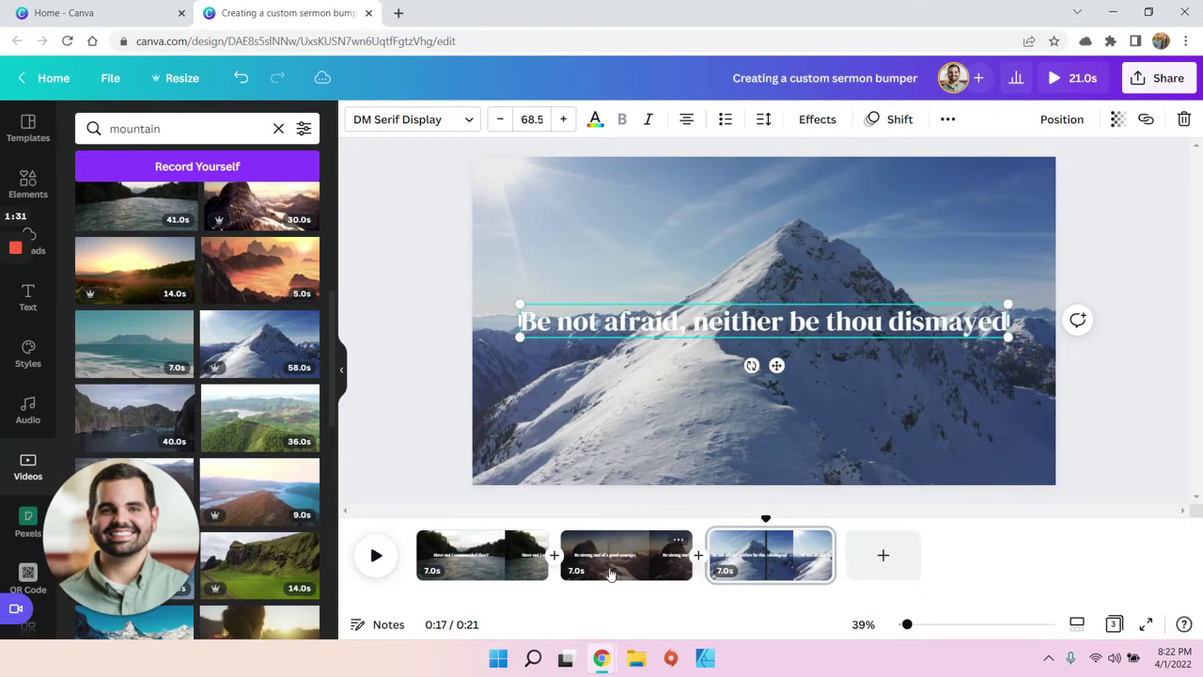
Darken the snowy background clip from its right-click menu so the text stands out.
left_click(609, 573)
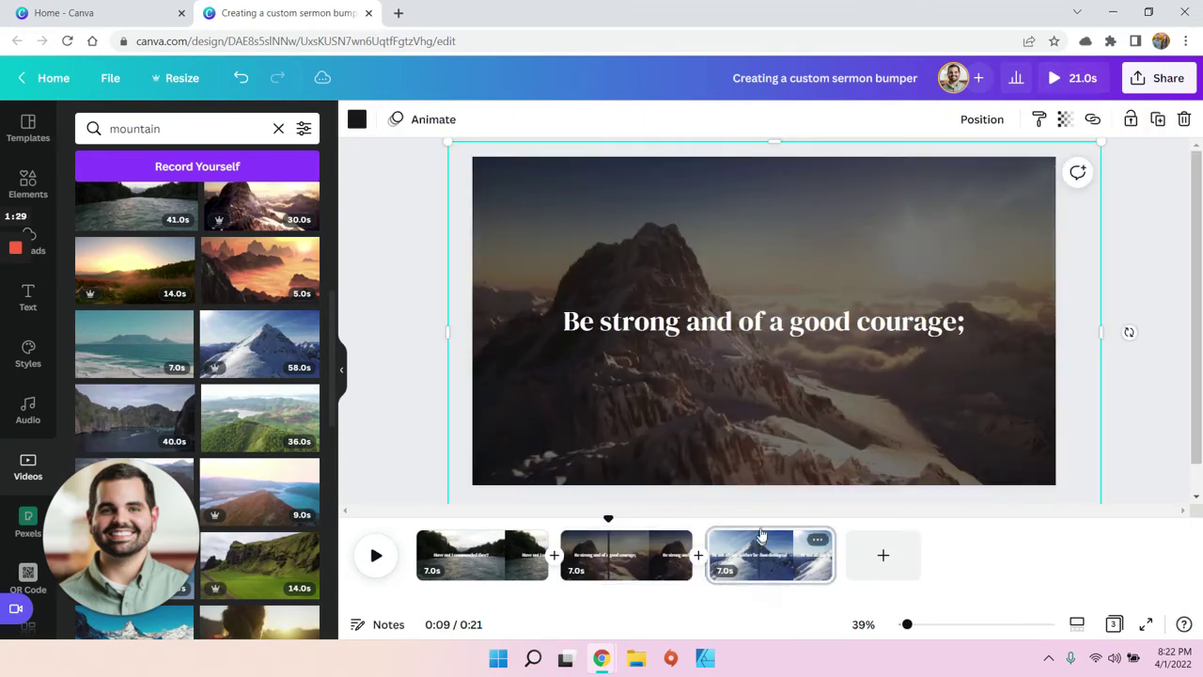
left_click(759, 554)
left_click(778, 414)
right_click(897, 384)
left_click(987, 453)
left_click(1137, 400)
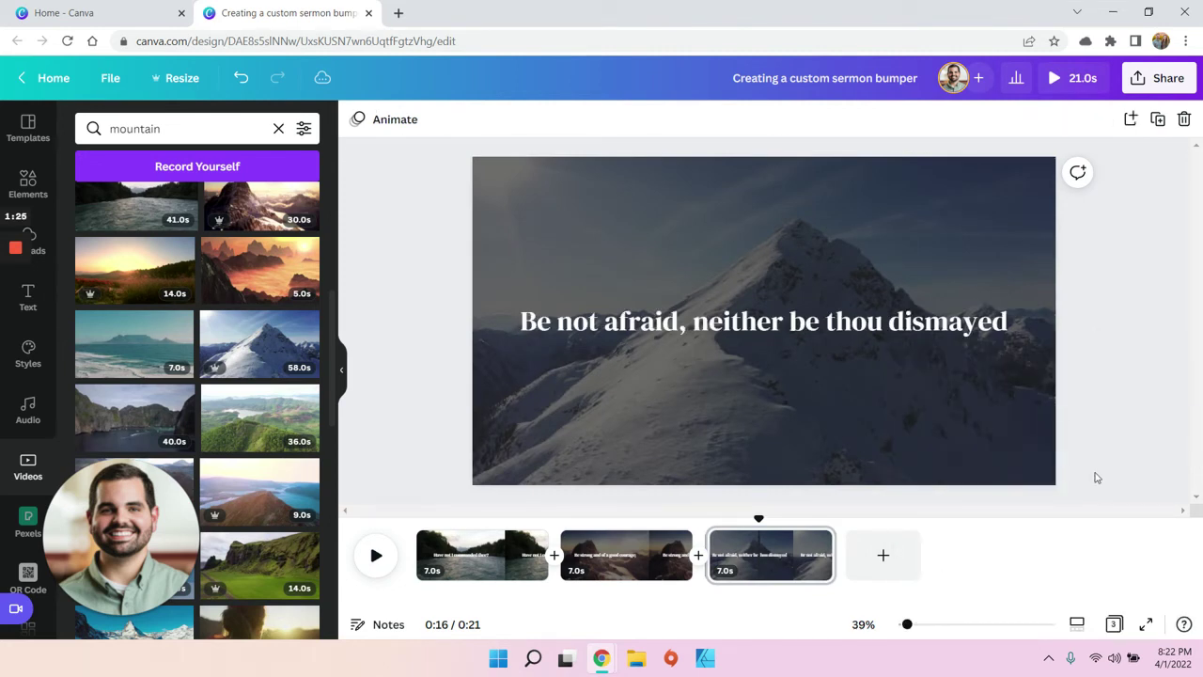
Add a fourth page filled with the ocean beach clip.
left_click(893, 564)
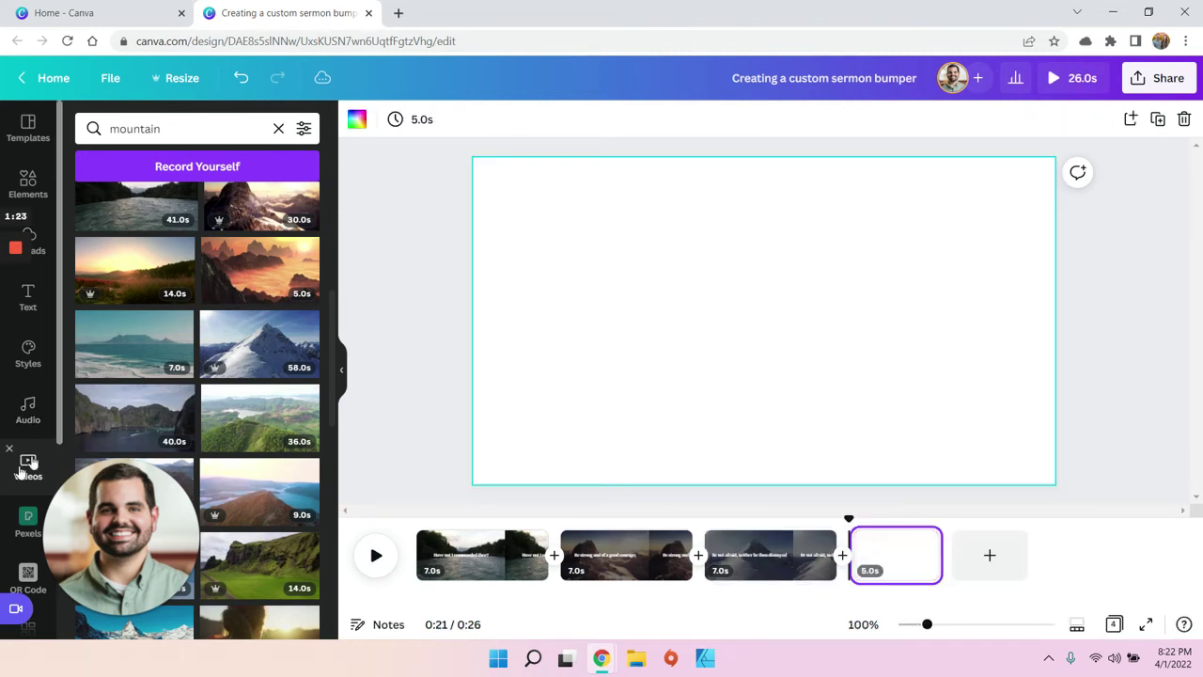
scroll(244, 282, "down", 2)
mouse_move(155, 268)
left_mouse_down()
mouse_move(559, 286)
mouse_move(504, 291)
left_mouse_up()
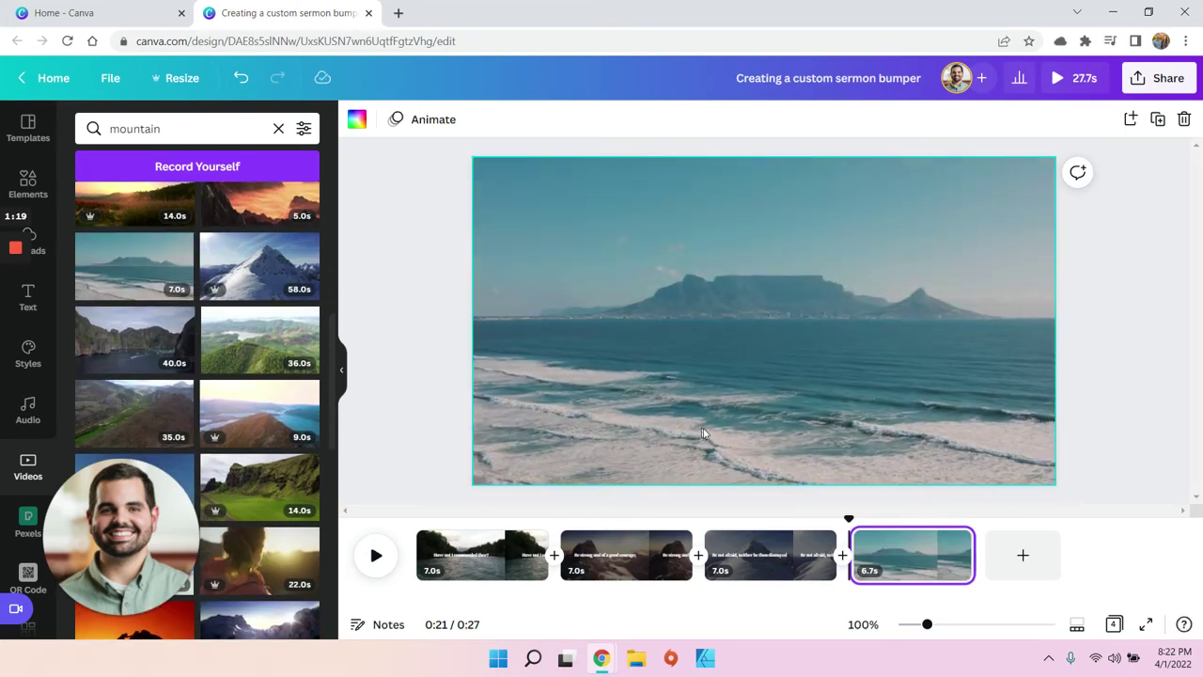
Copy page 3's verse box to the ocean page, retype it as 'for the LORD thy God is with thee whithersoever thou goest.' and raise it slightly.
left_click(766, 564)
left_click(712, 326)
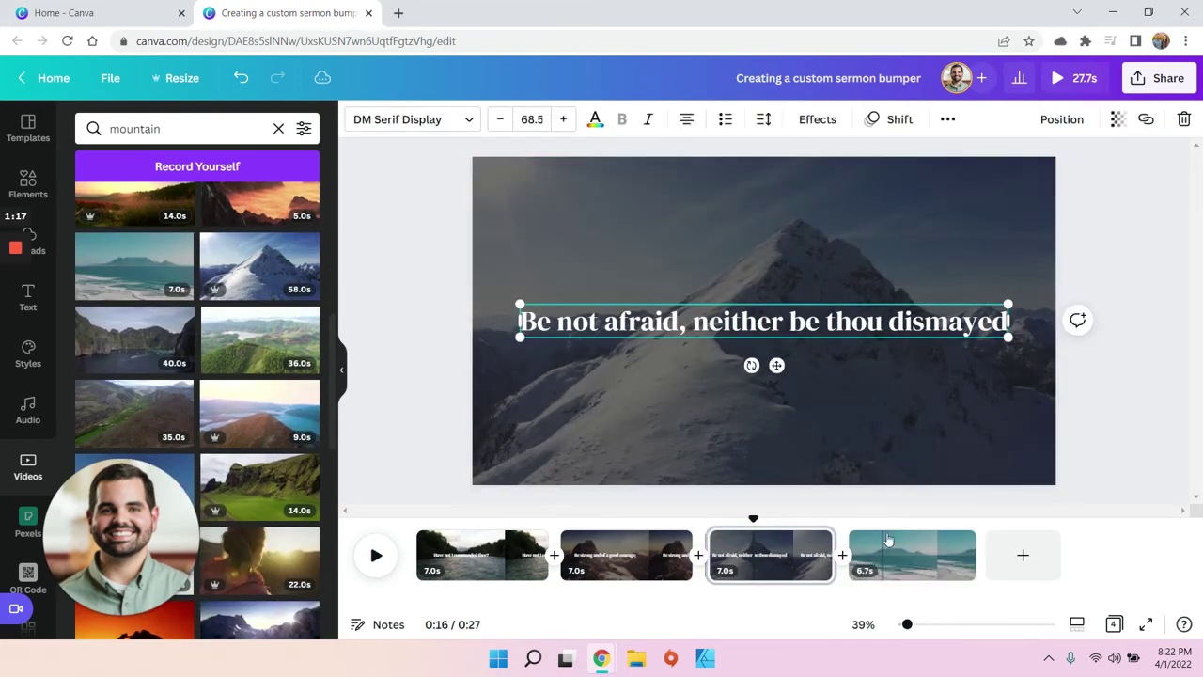
left_click(888, 554)
key("ctrl+v")
double_click(722, 325)
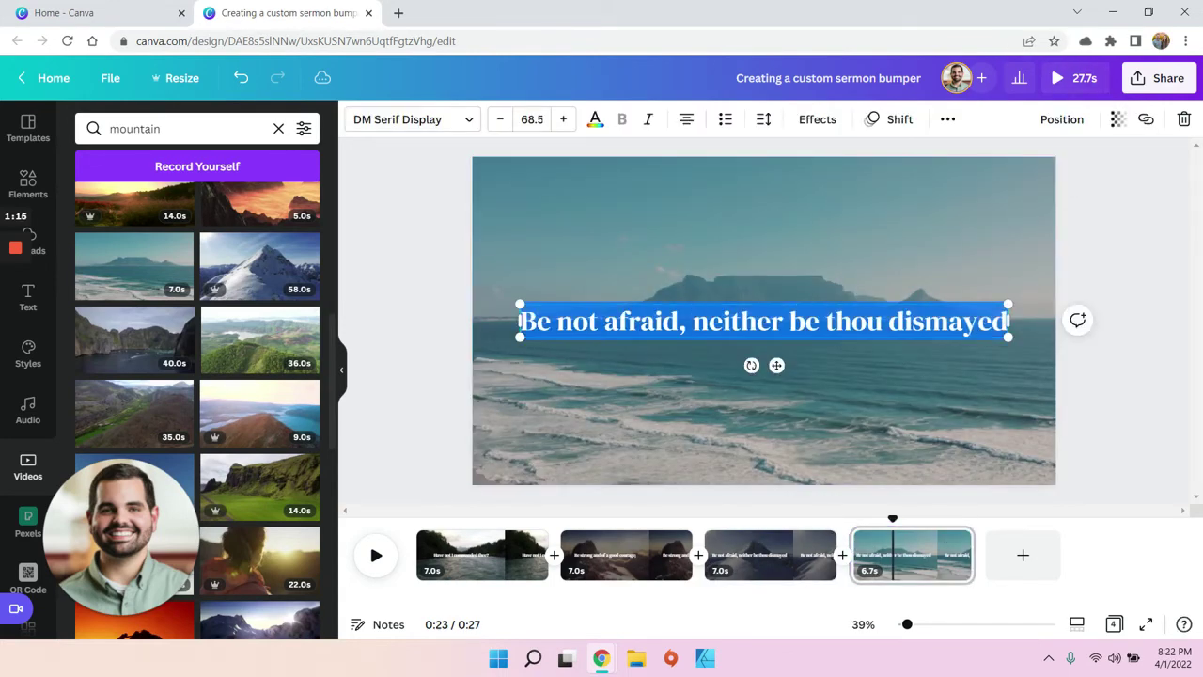
type("for the LORD thy Go")
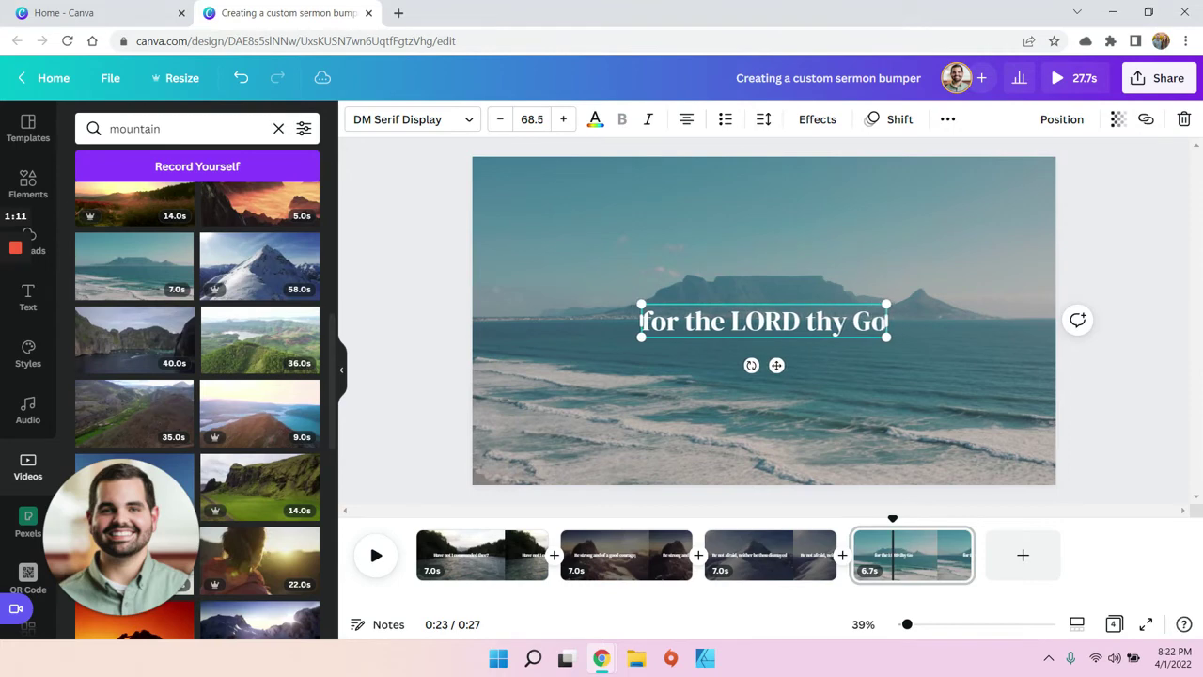
type("d is with thee whith")
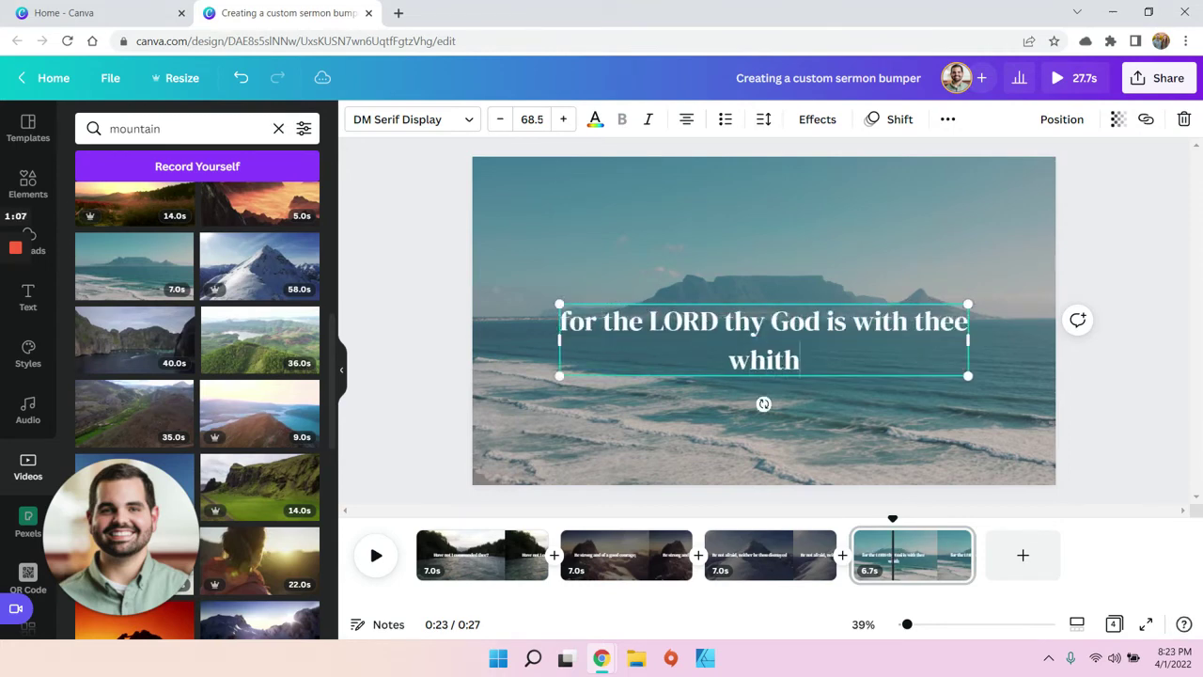
type("ersoever ")
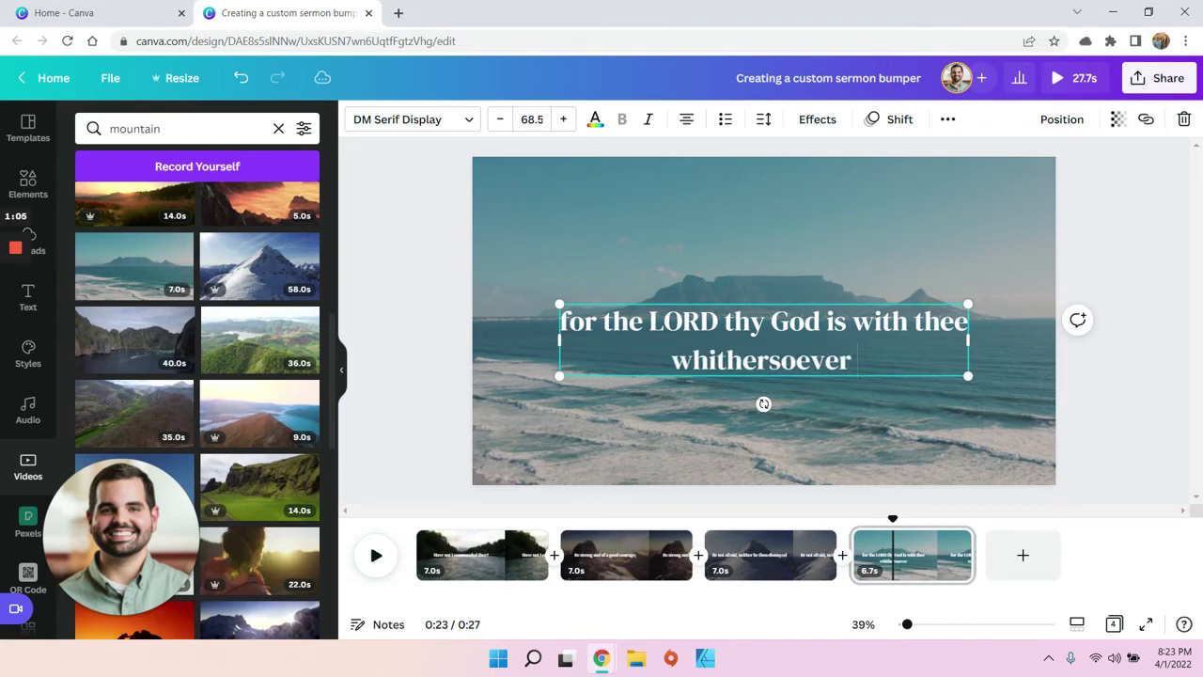
type("thou goest.")
left_click(746, 332)
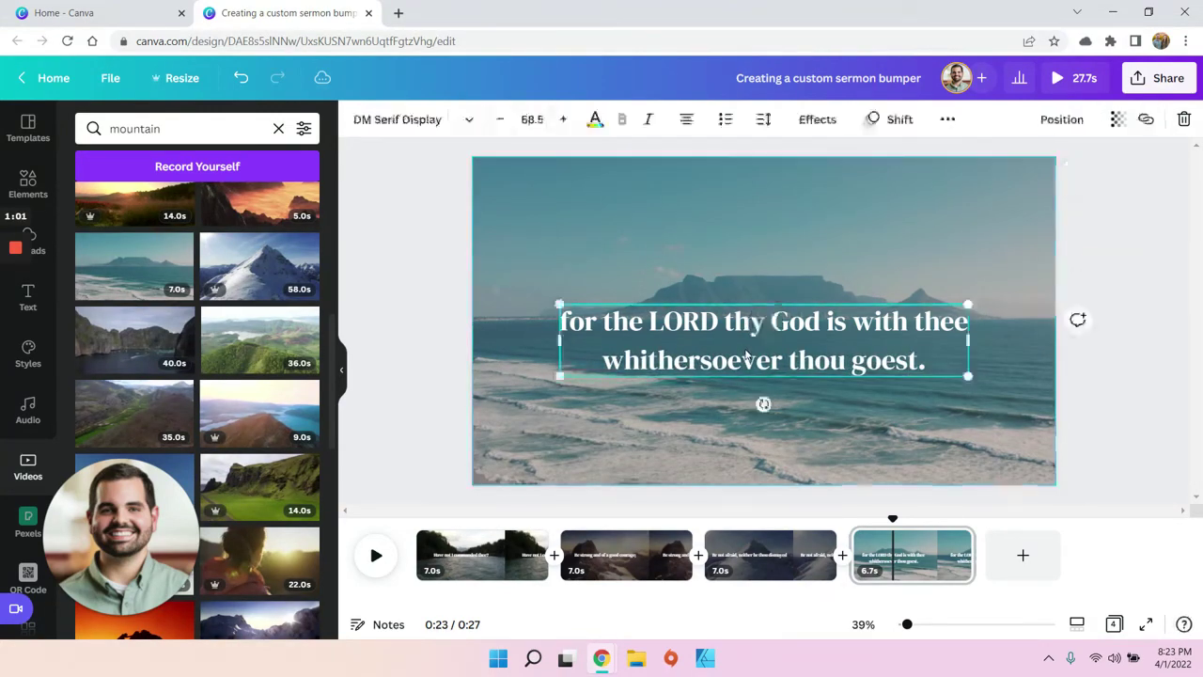
left_click_drag(746, 332, 747, 312)
Add a fifth page holding the Strength mountain design.
left_click(1015, 553)
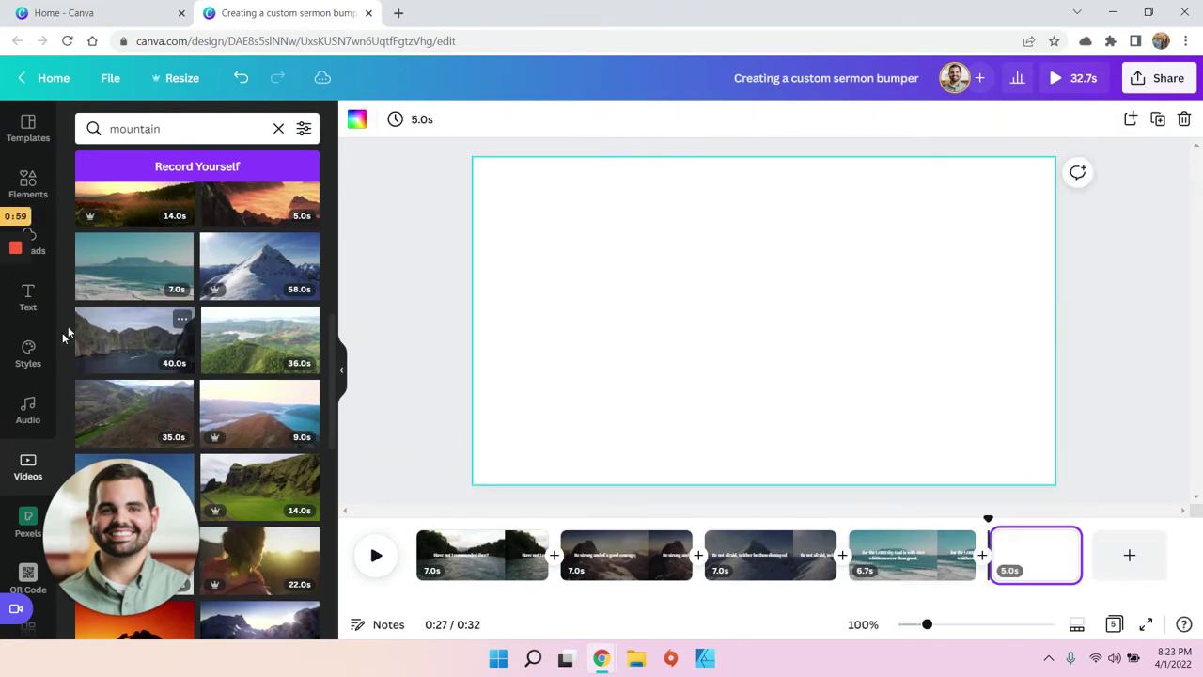
scroll(26, 486, "down", 2)
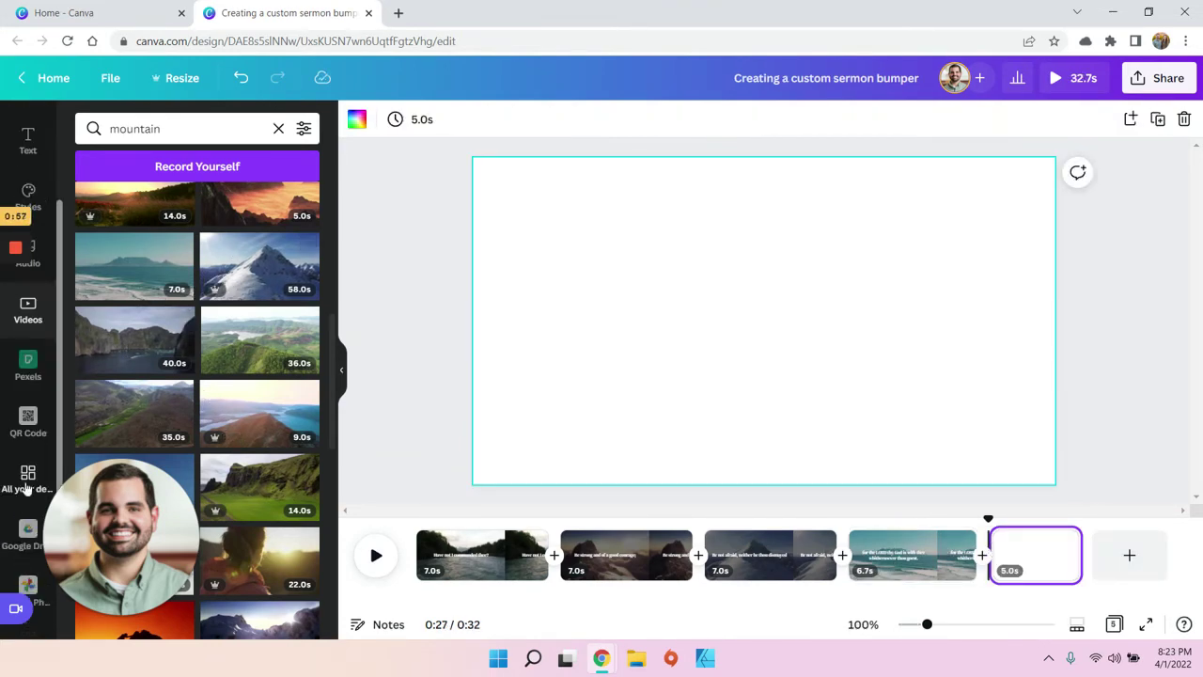
left_click(26, 484)
left_click(240, 179)
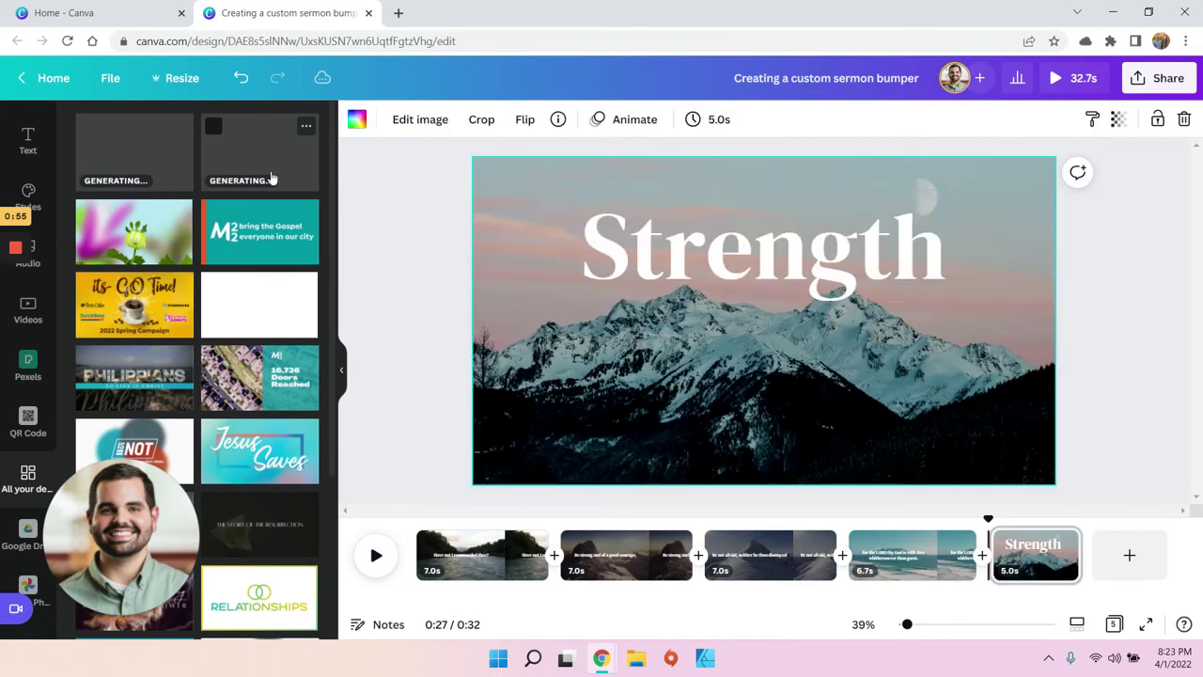
Give the Strength title the Shift animation and preview the video full screen.
left_click(816, 297)
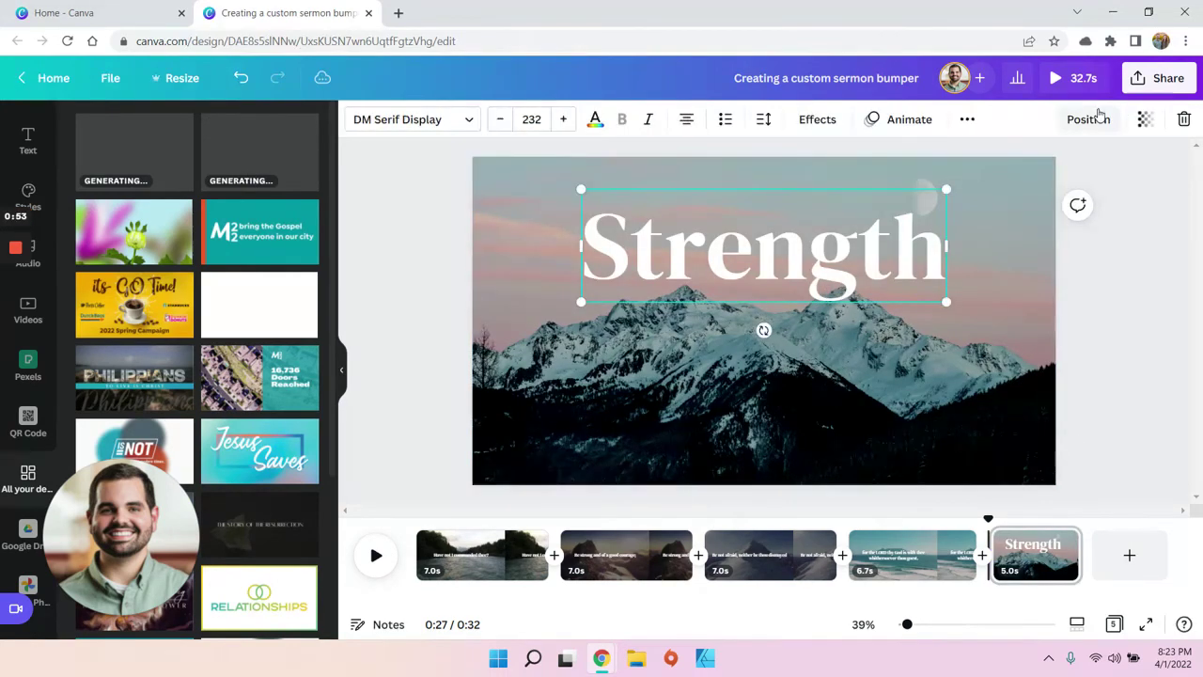
left_click(1090, 120)
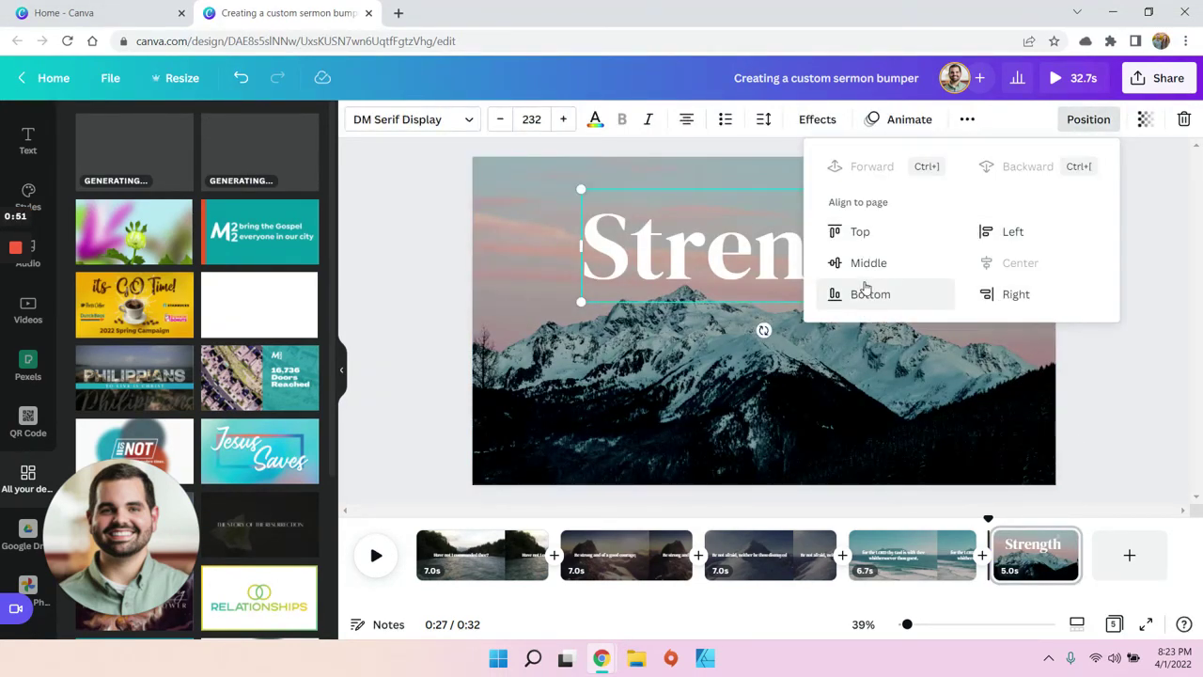
left_click(881, 119)
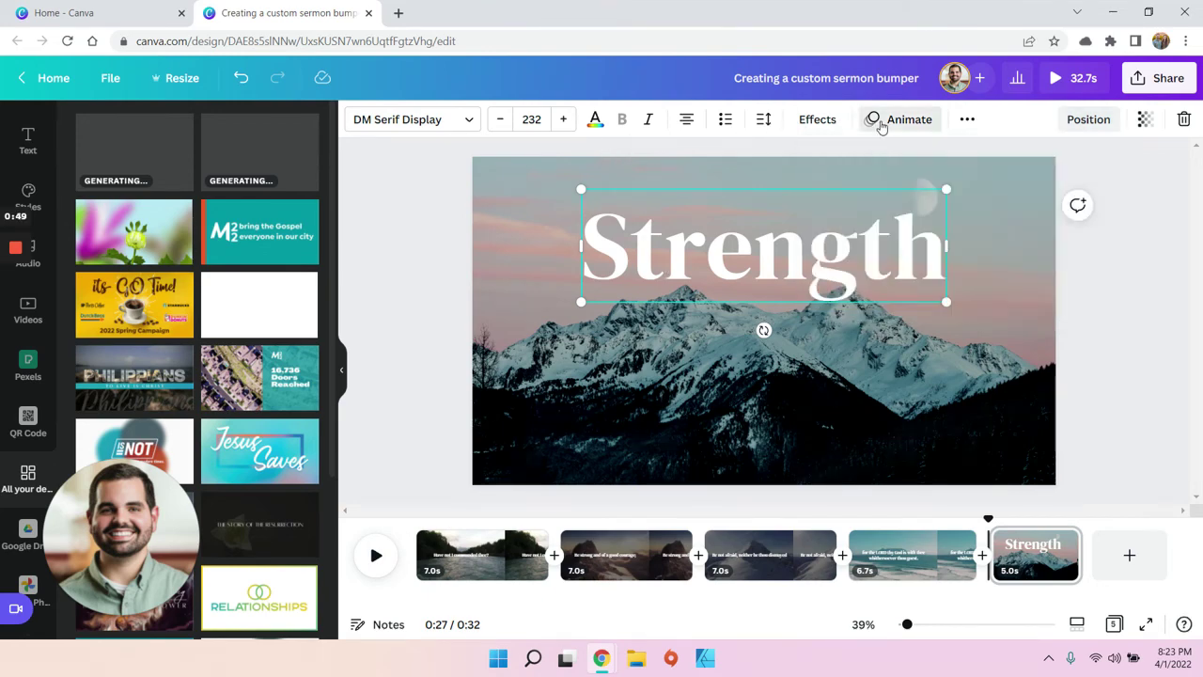
left_click(279, 365)
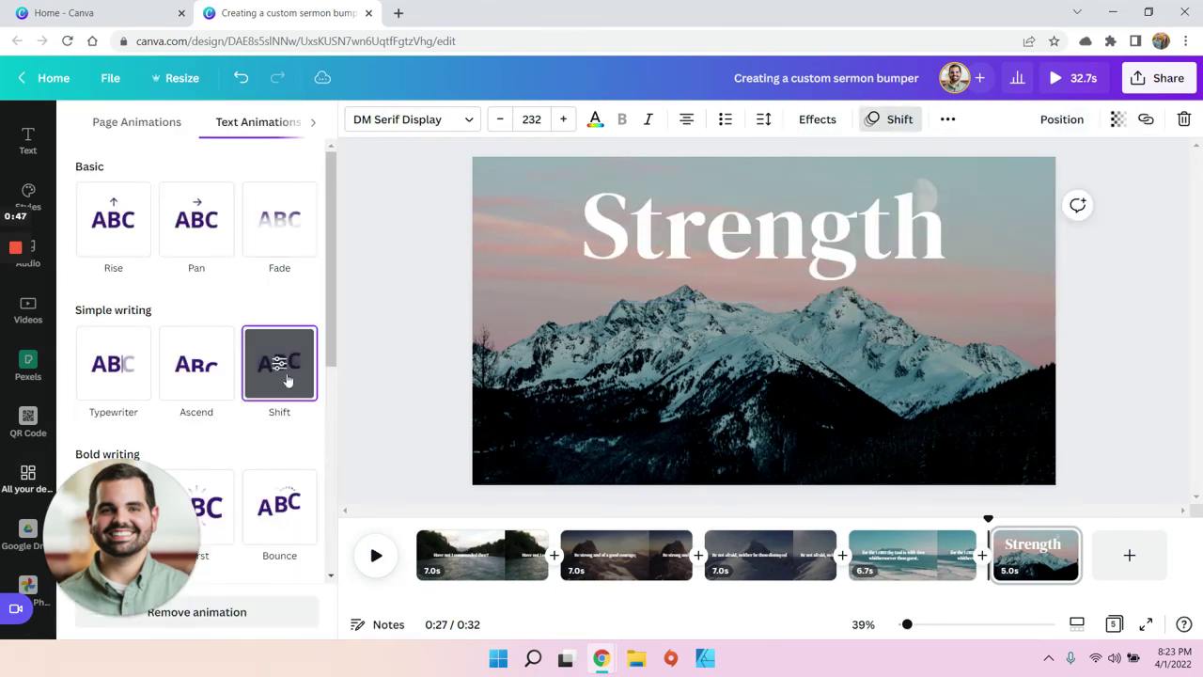
left_click(1074, 79)
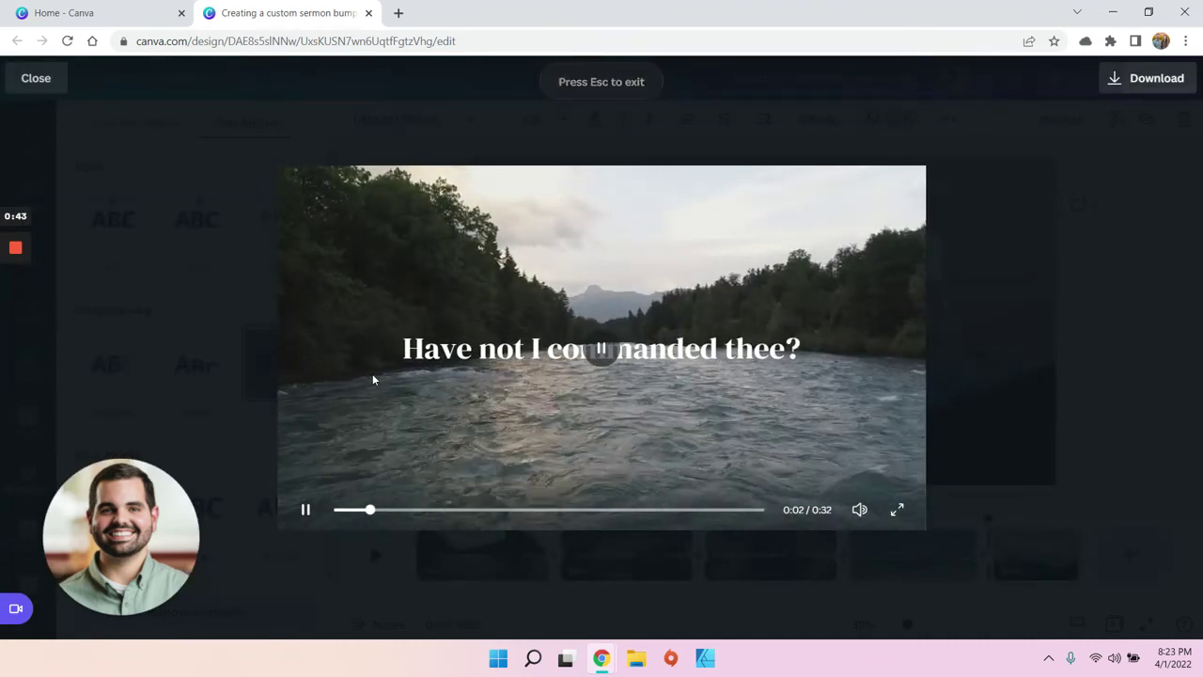
Search the audio library for 'ambient' and add 'The Unfolding' beneath all five pages.
key("Escape")
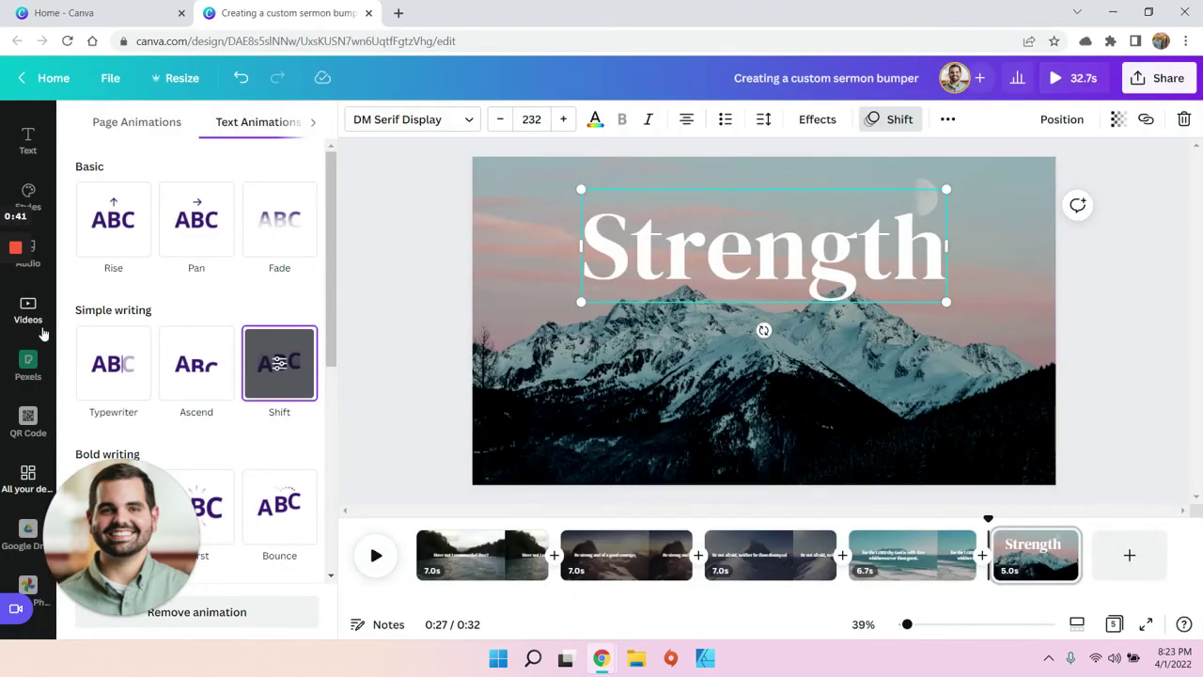
scroll(40, 340, "up", 2)
left_click(38, 338)
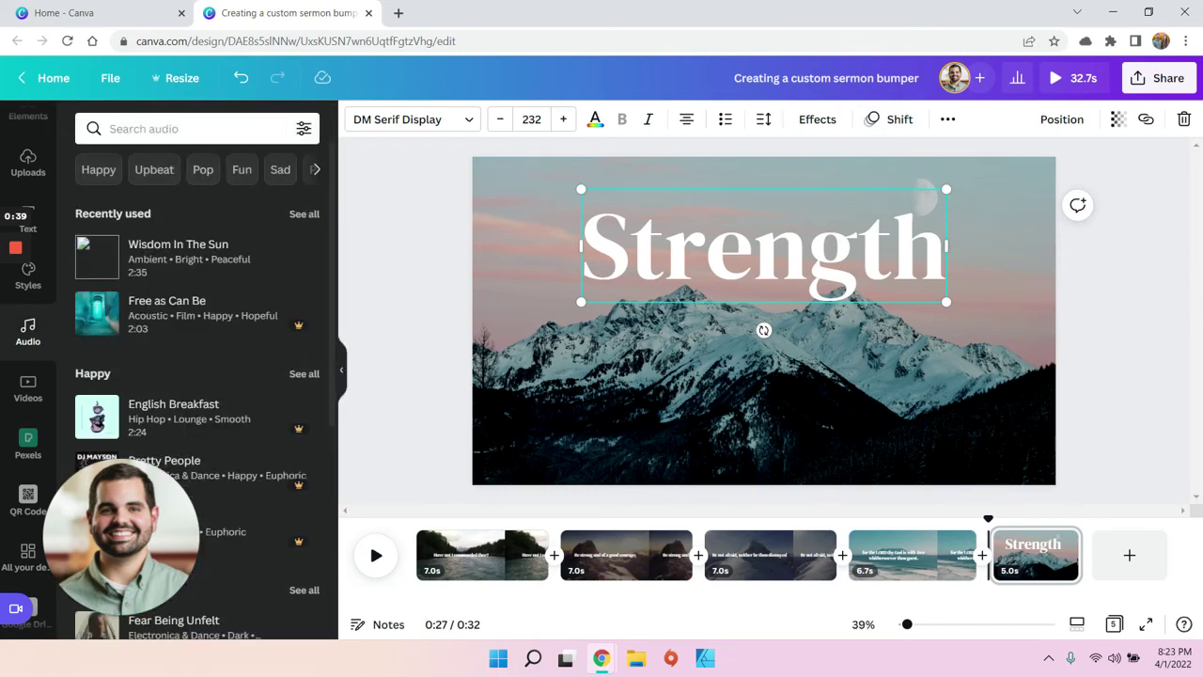
type("amb")
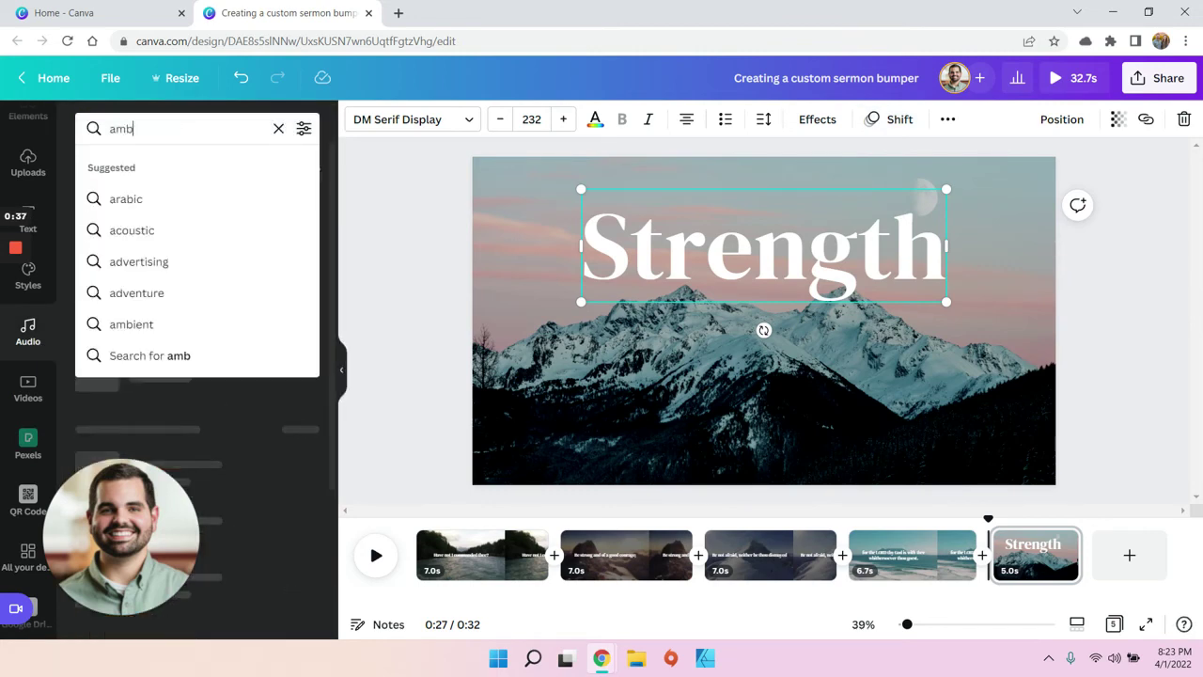
type("ient")
key("Return")
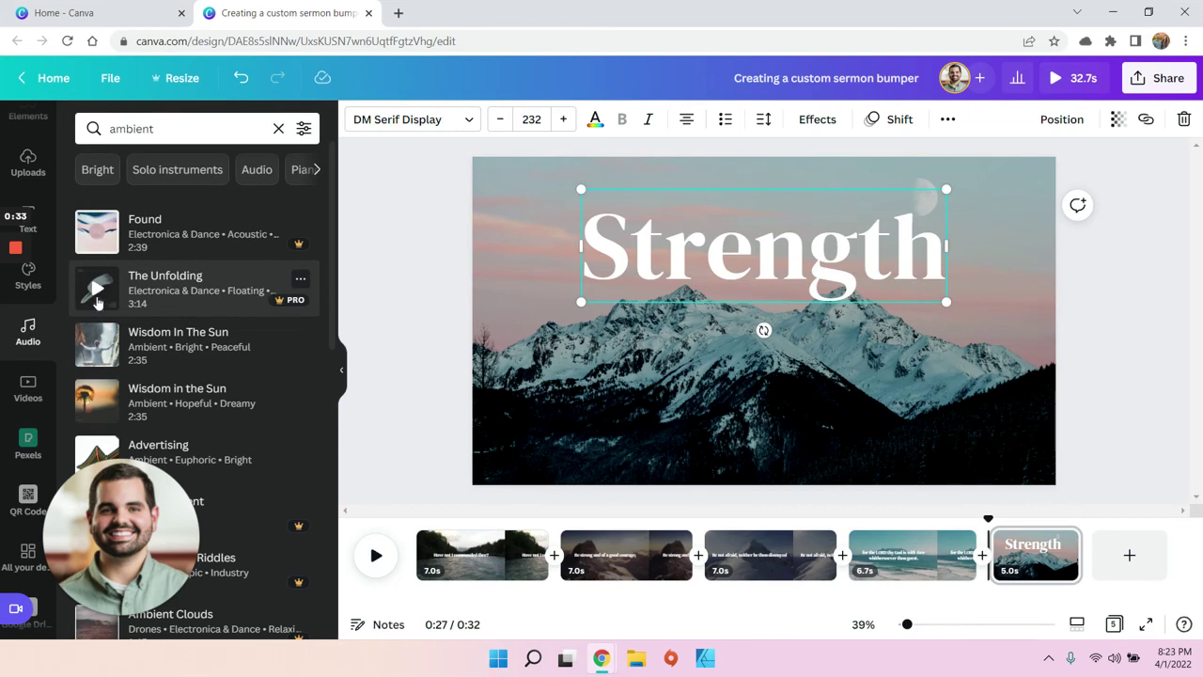
left_click_drag(98, 300, 478, 615)
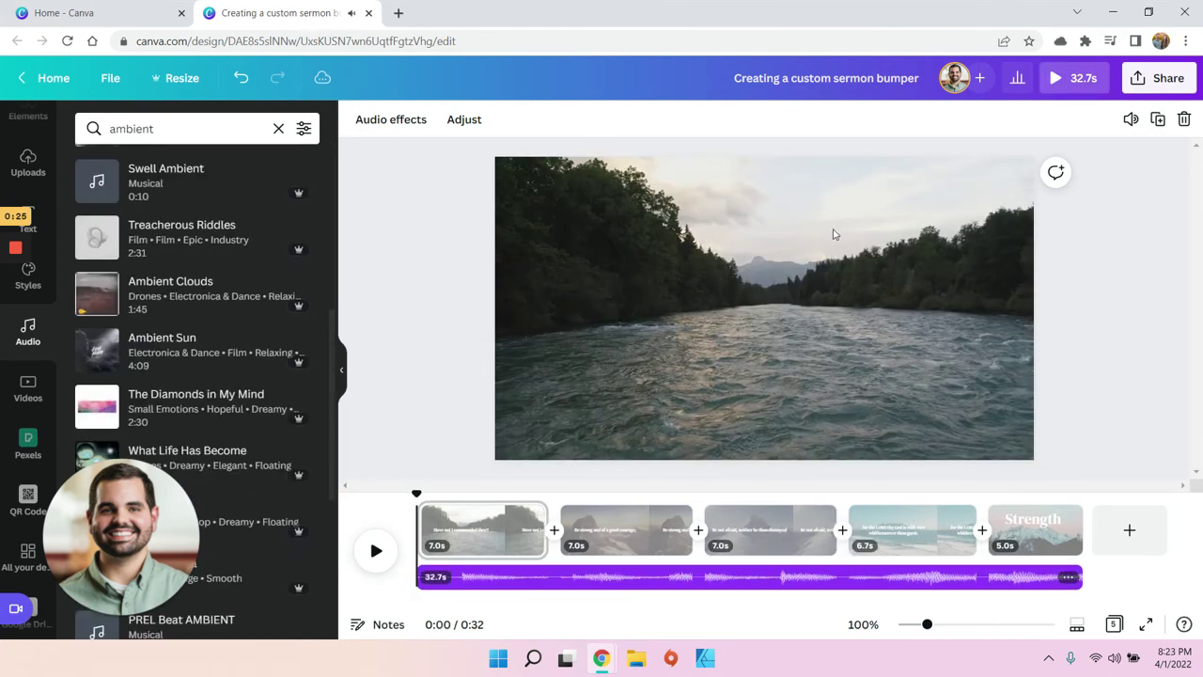
Play the bumper full screen with Ctrl+Alt+P and pause it around 0:05.
key("ctrl+alt+p")
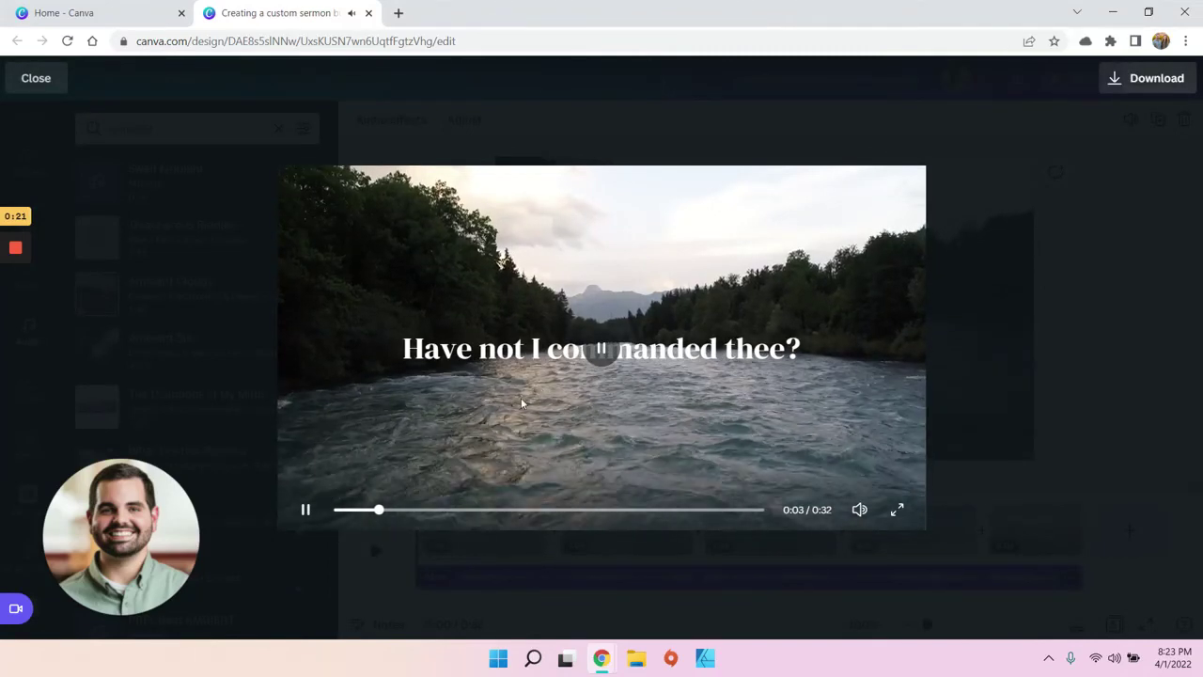
left_click(600, 355)
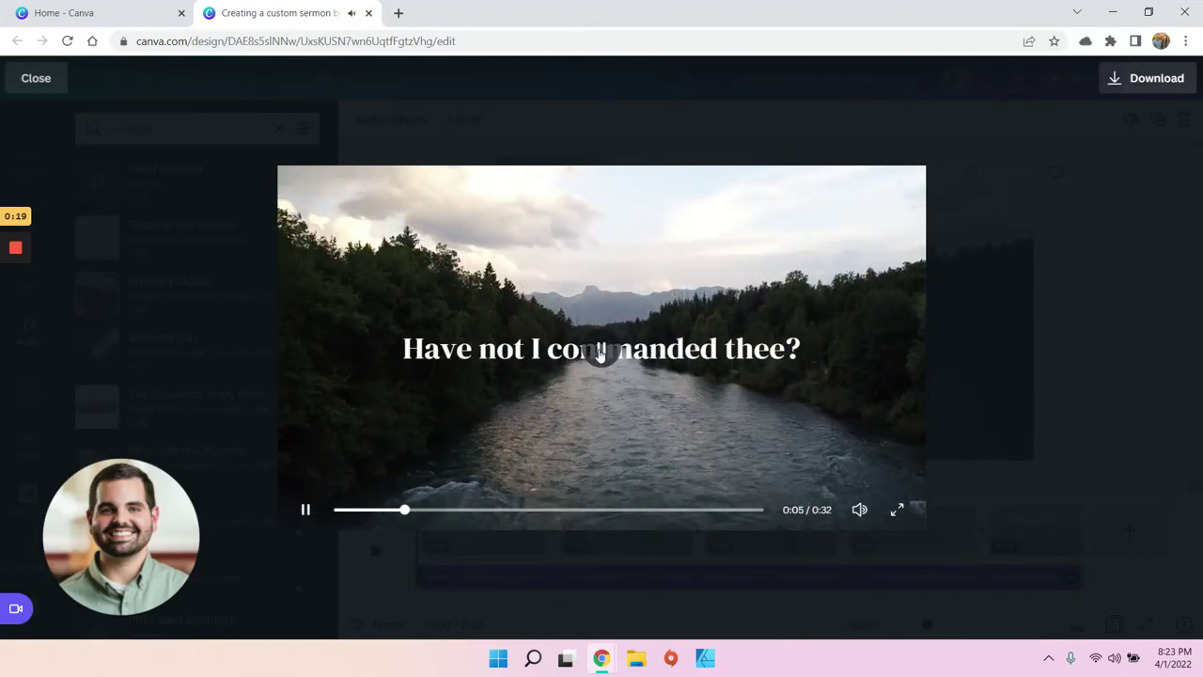